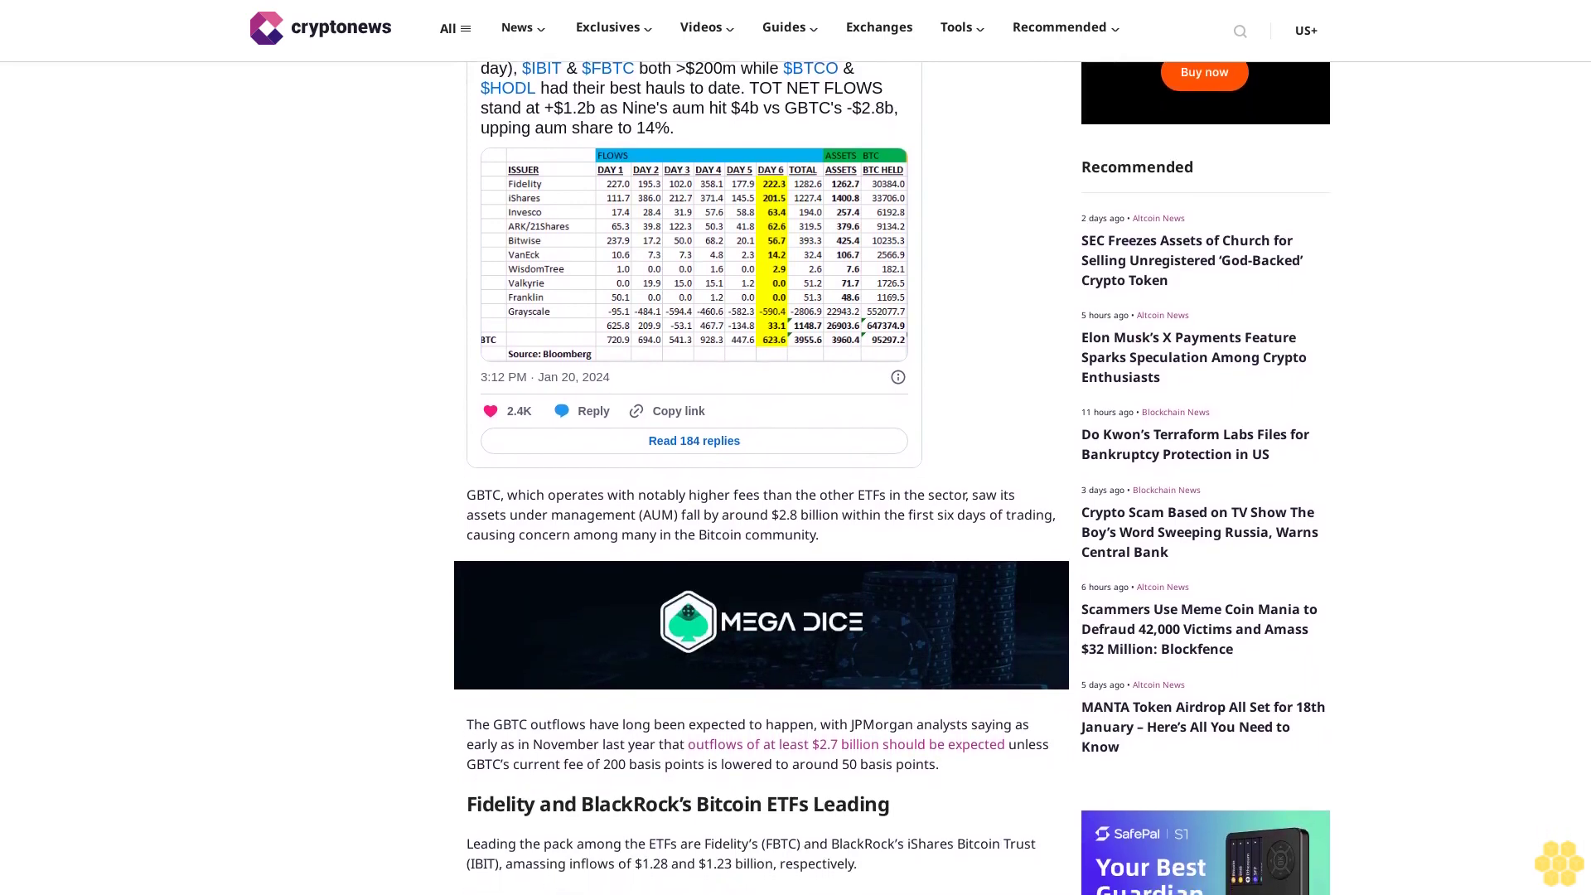
pyautogui.scroll(-1, 796, 498)
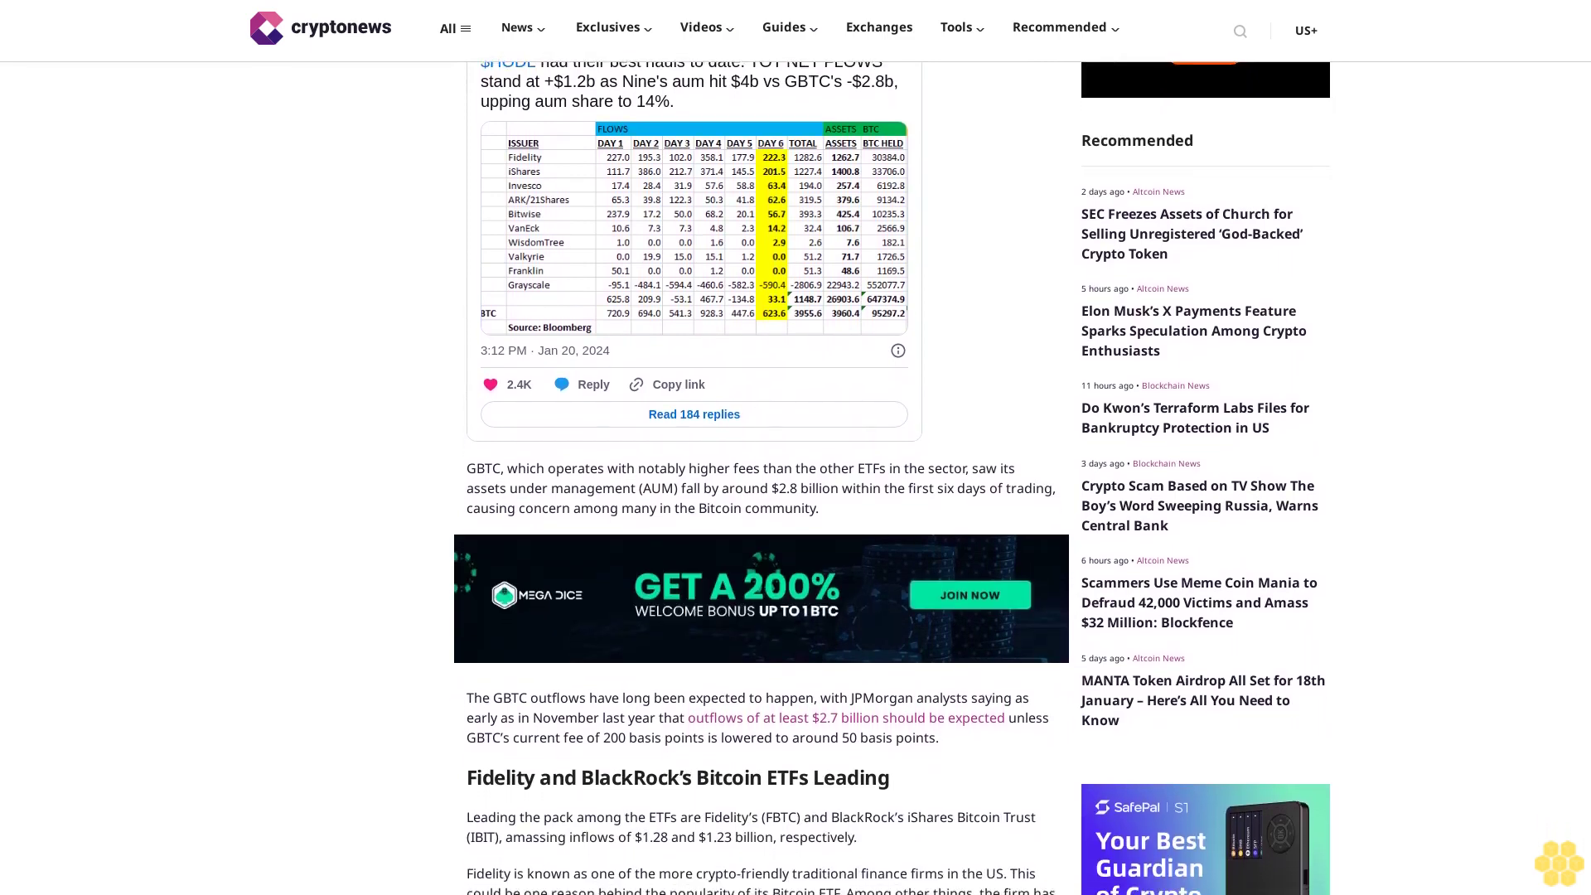
pyautogui.scroll(-1, 796, 498)
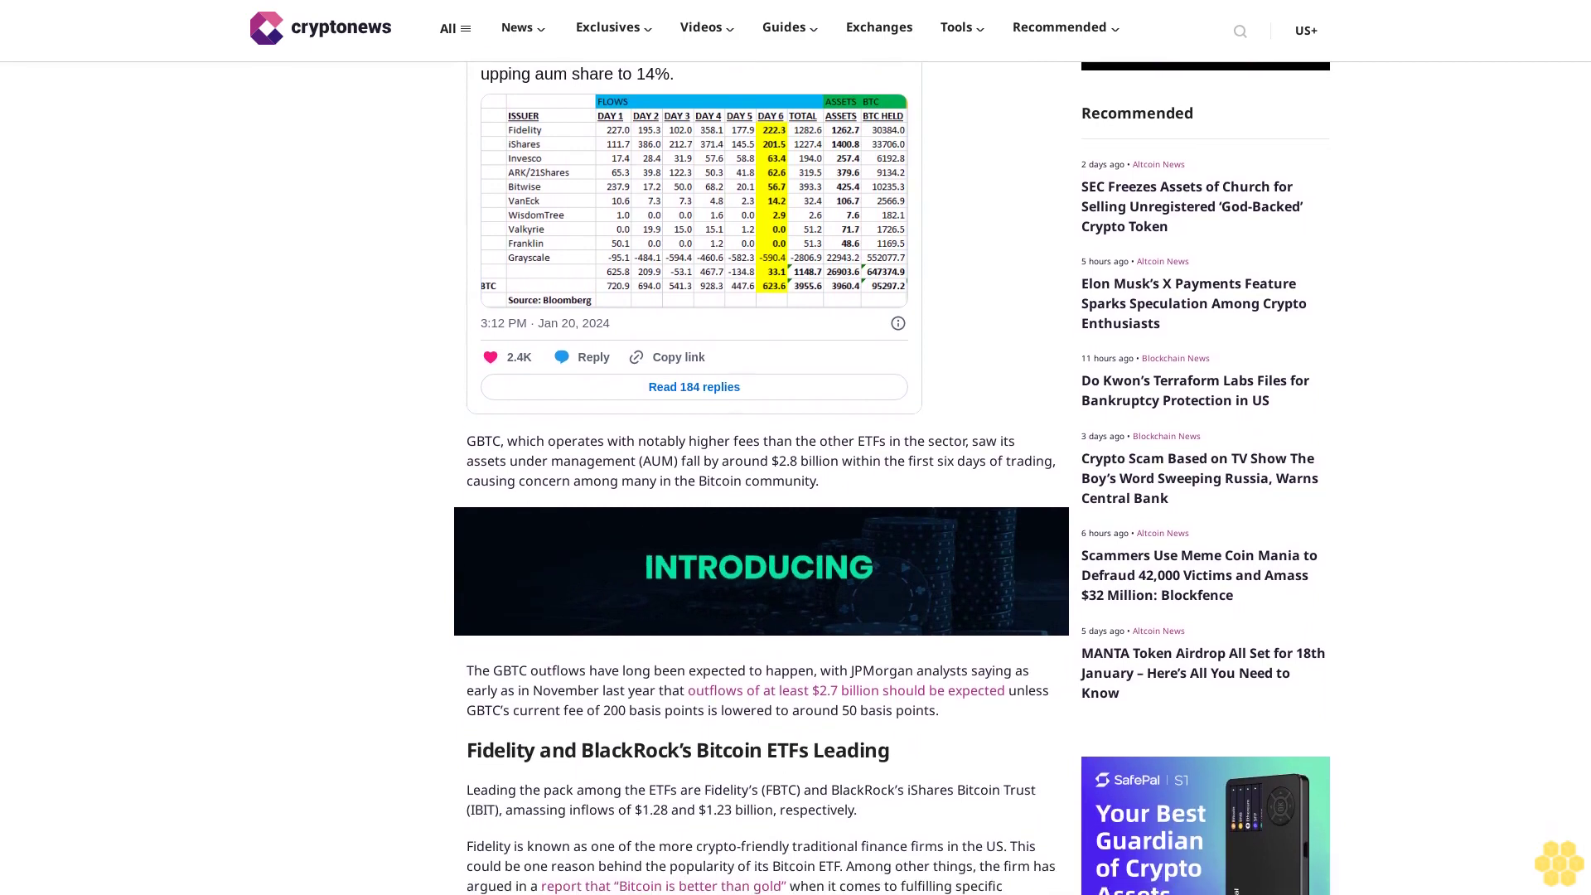
pyautogui.scroll(-1, 795, 498)
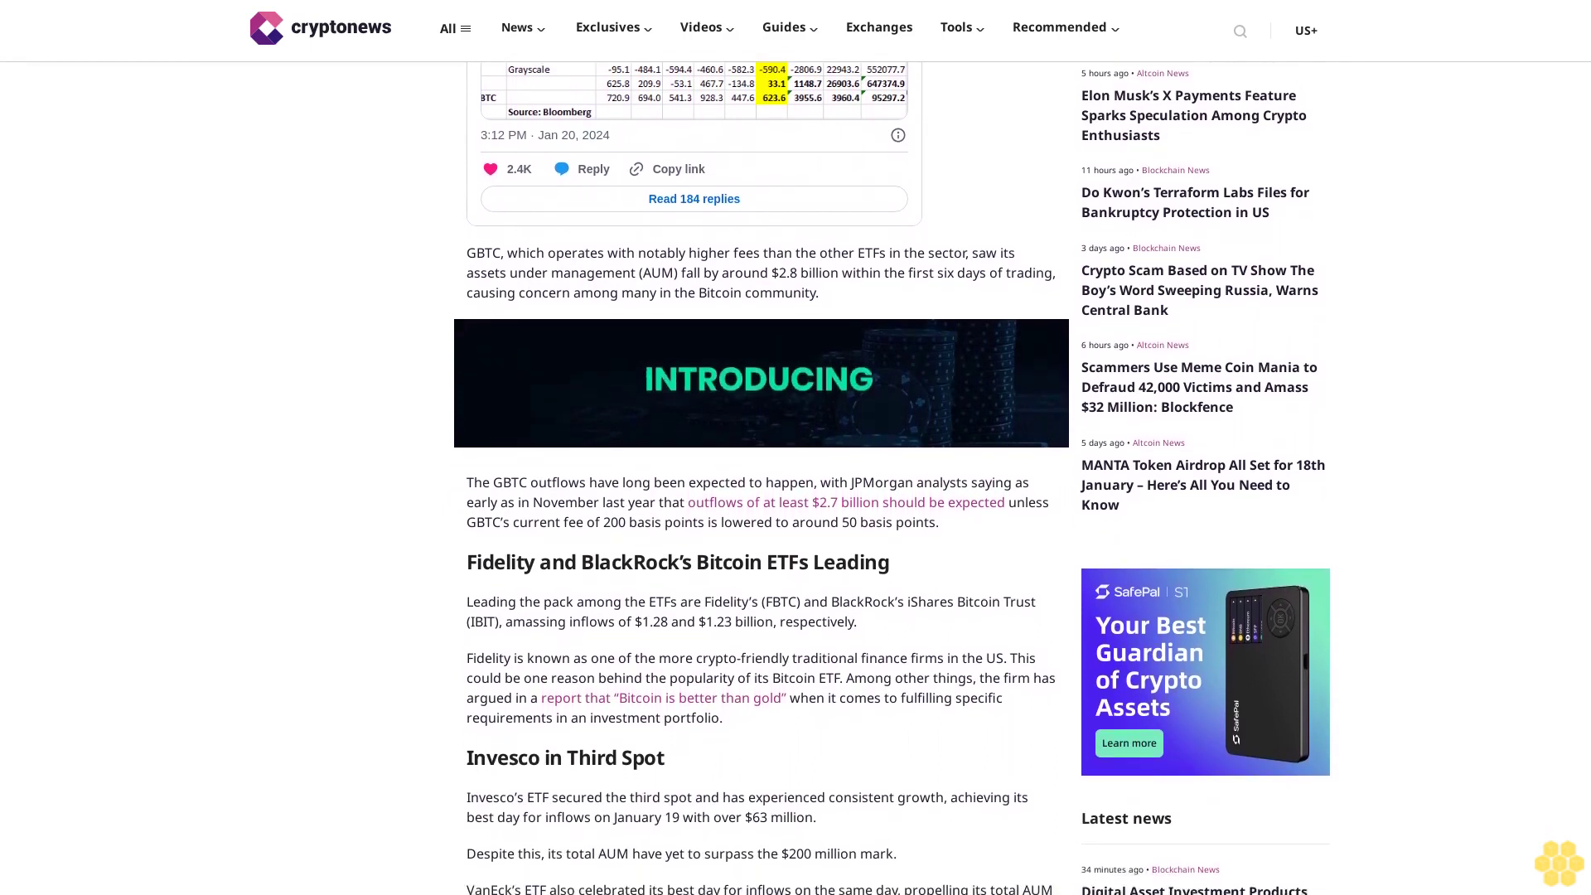
pyautogui.scroll(-1, 759, 498)
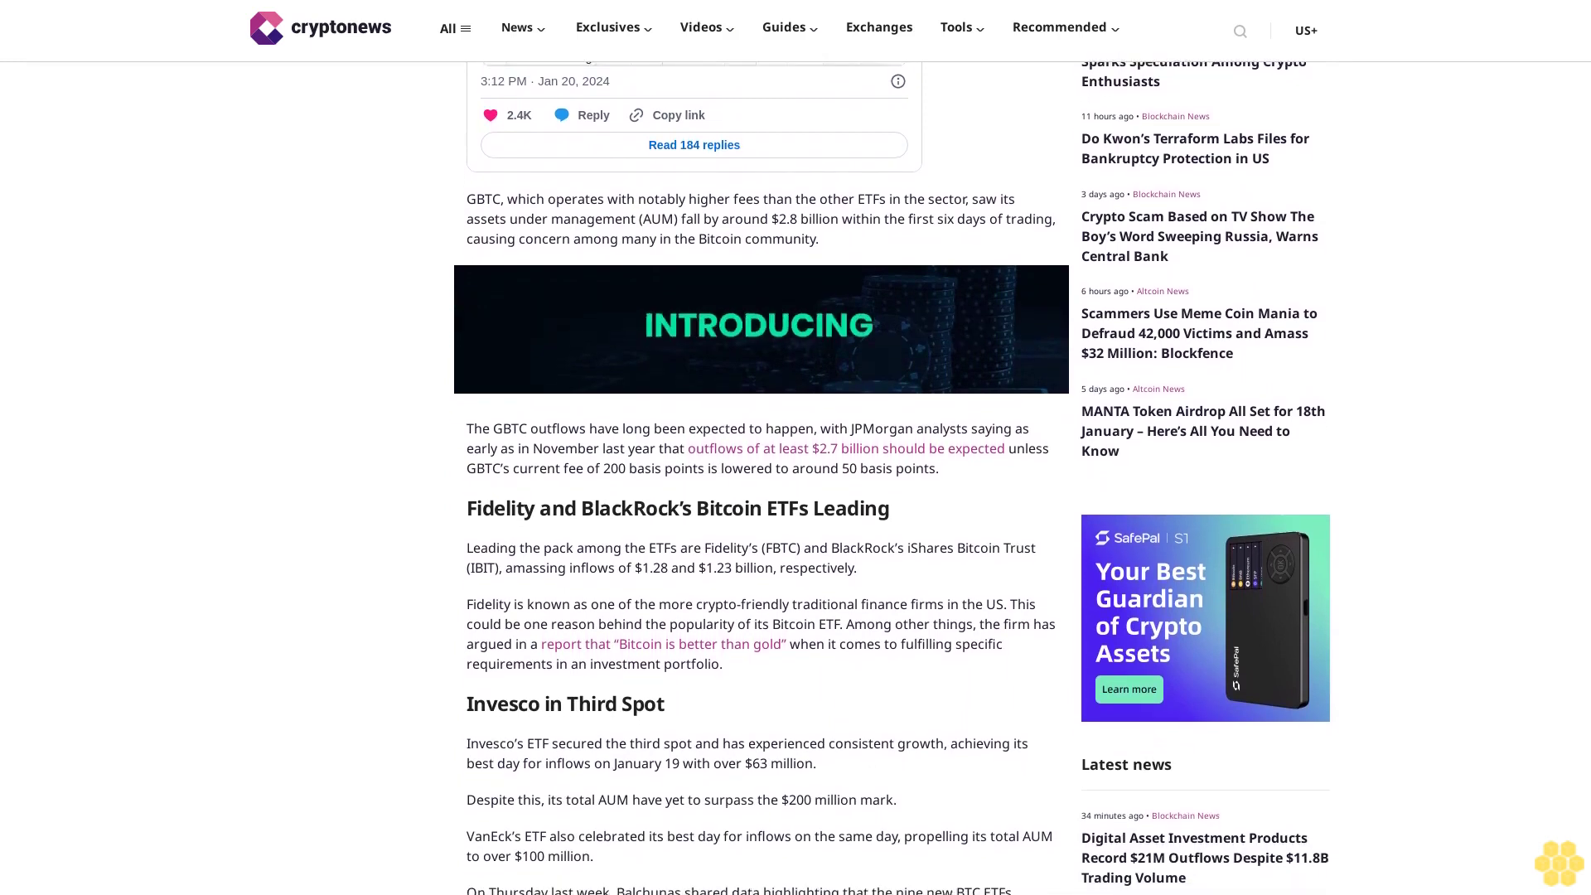
pyautogui.scroll(-1, 758, 498)
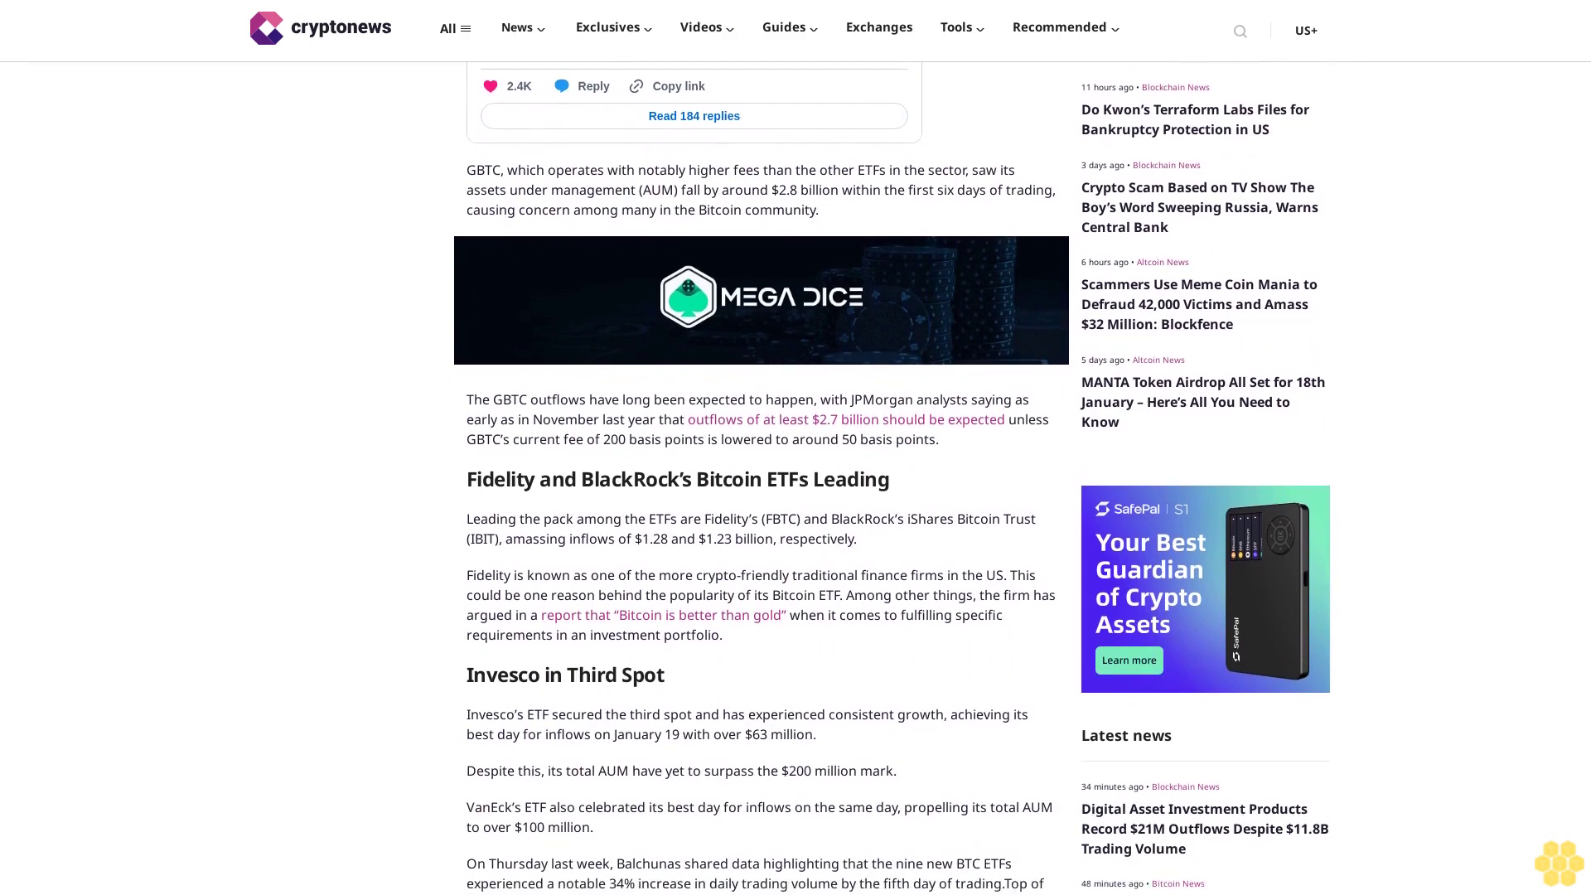
pyautogui.scroll(-1, 758, 497)
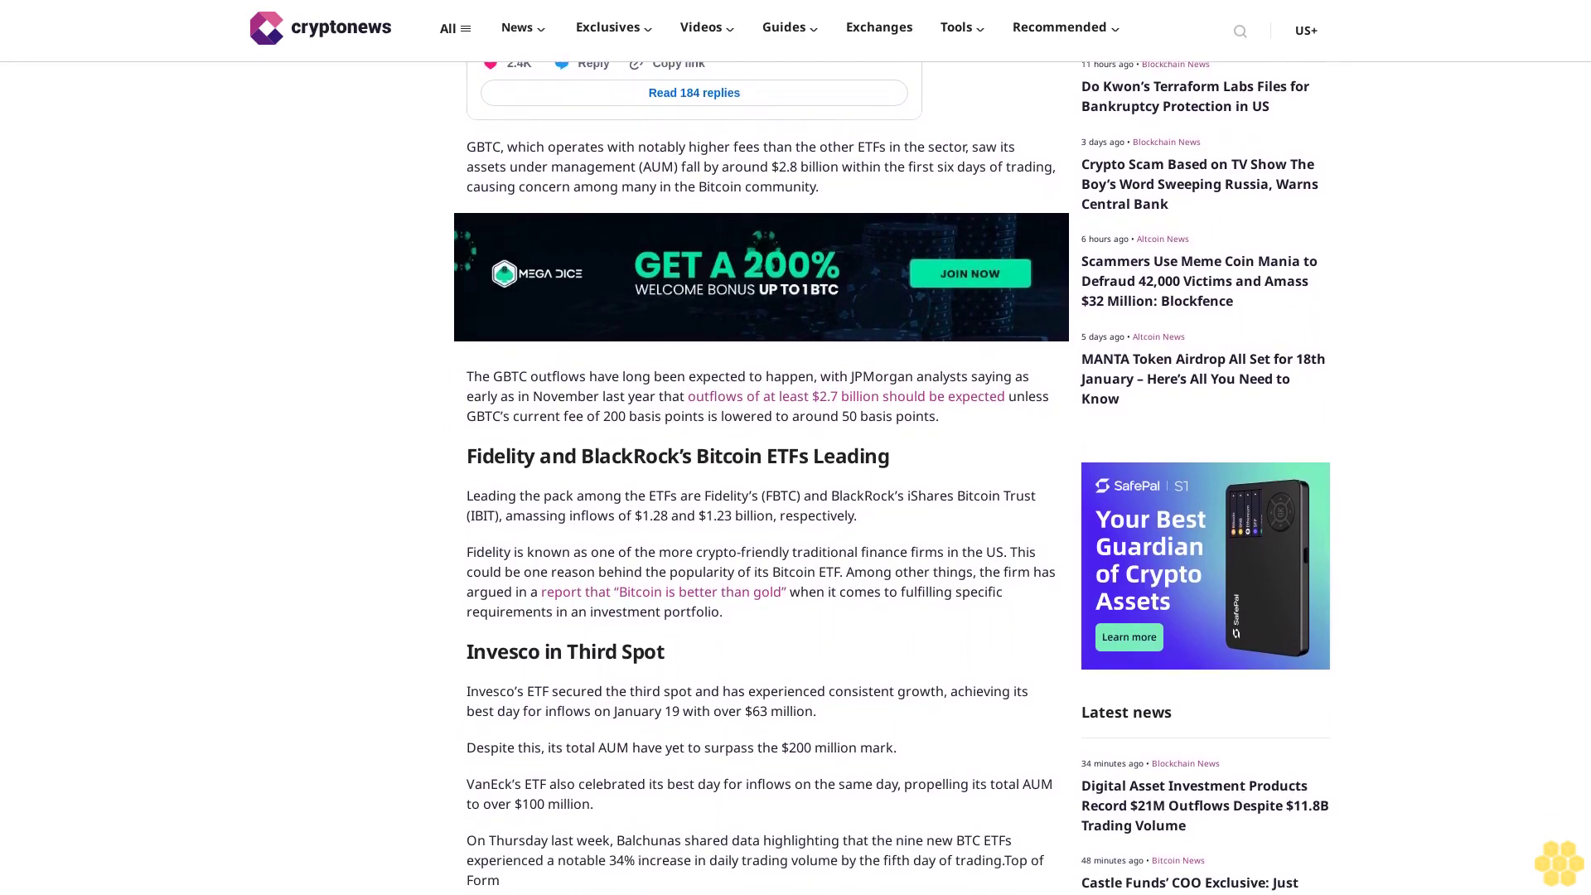
pyautogui.scroll(-1, 758, 498)
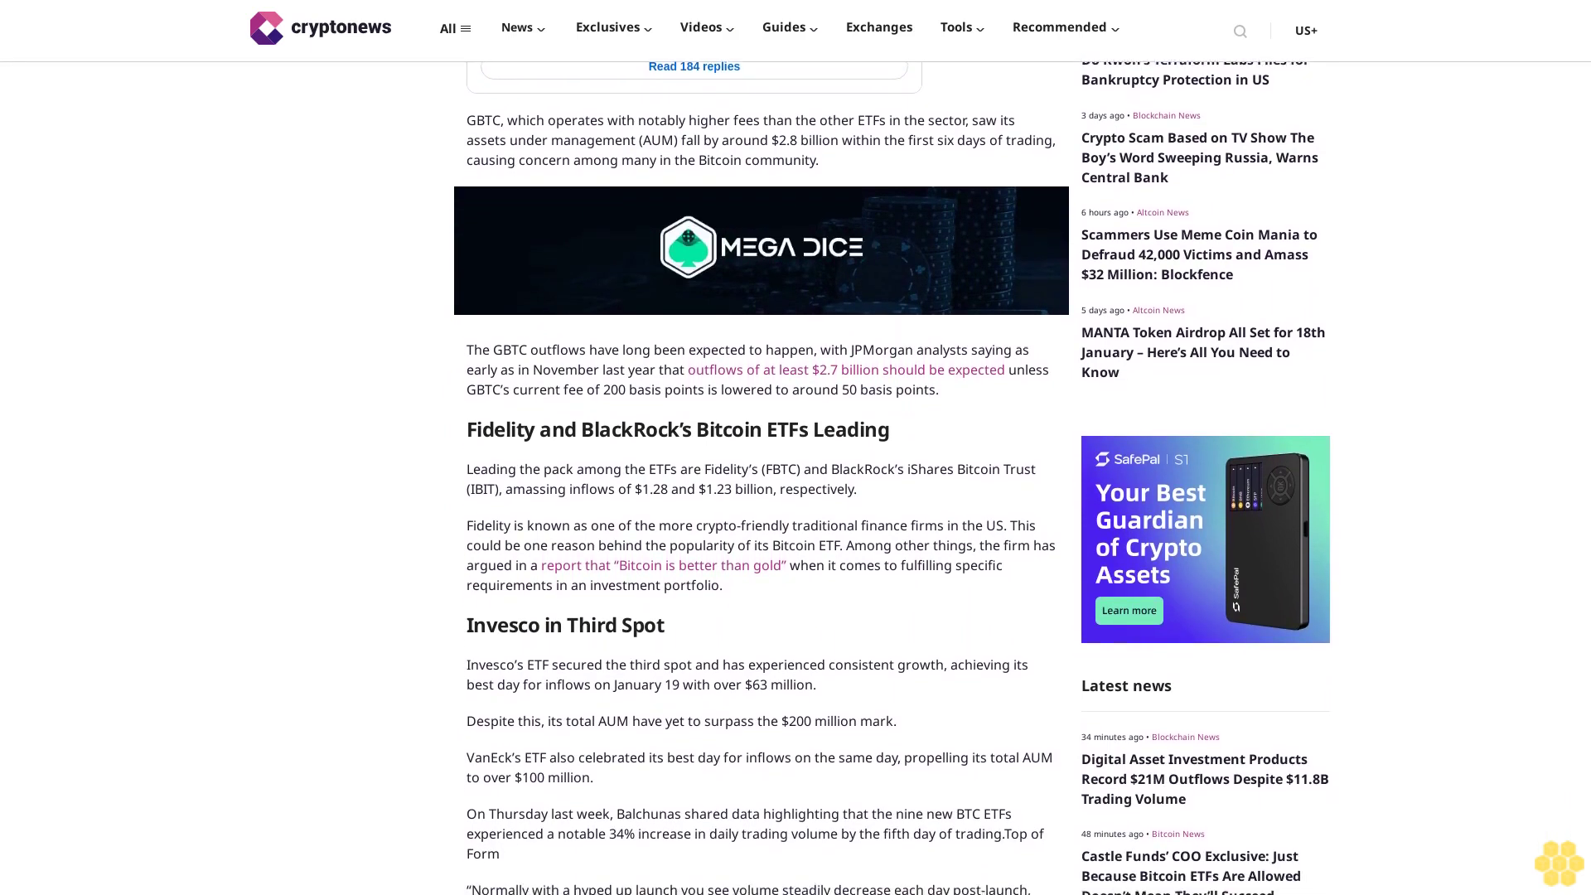
pyautogui.scroll(-1, 758, 497)
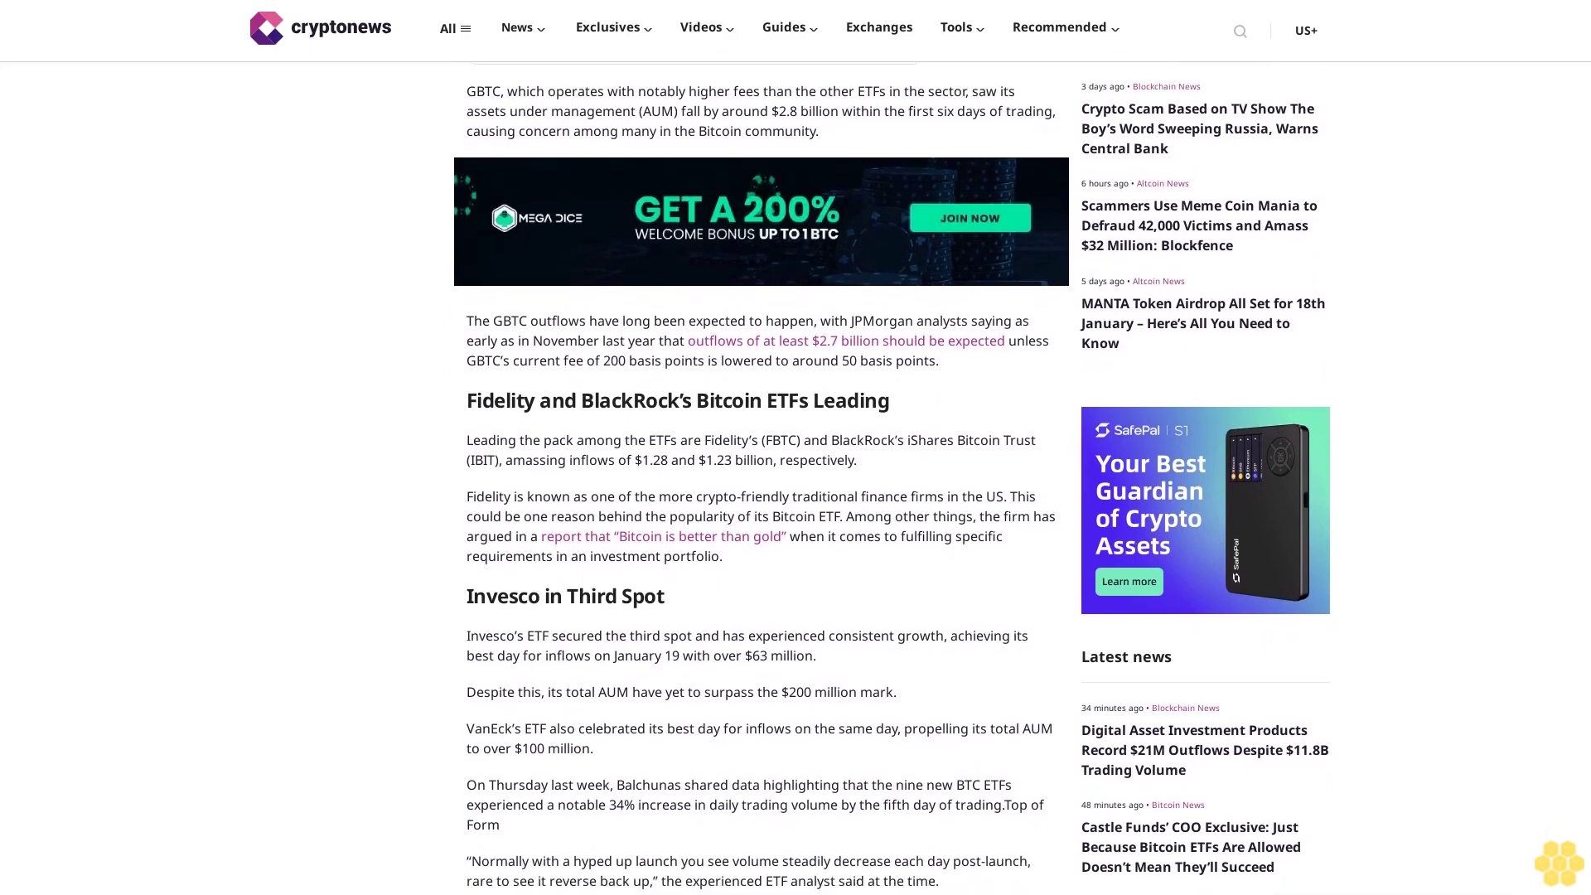
pyautogui.scroll(-1, 759, 498)
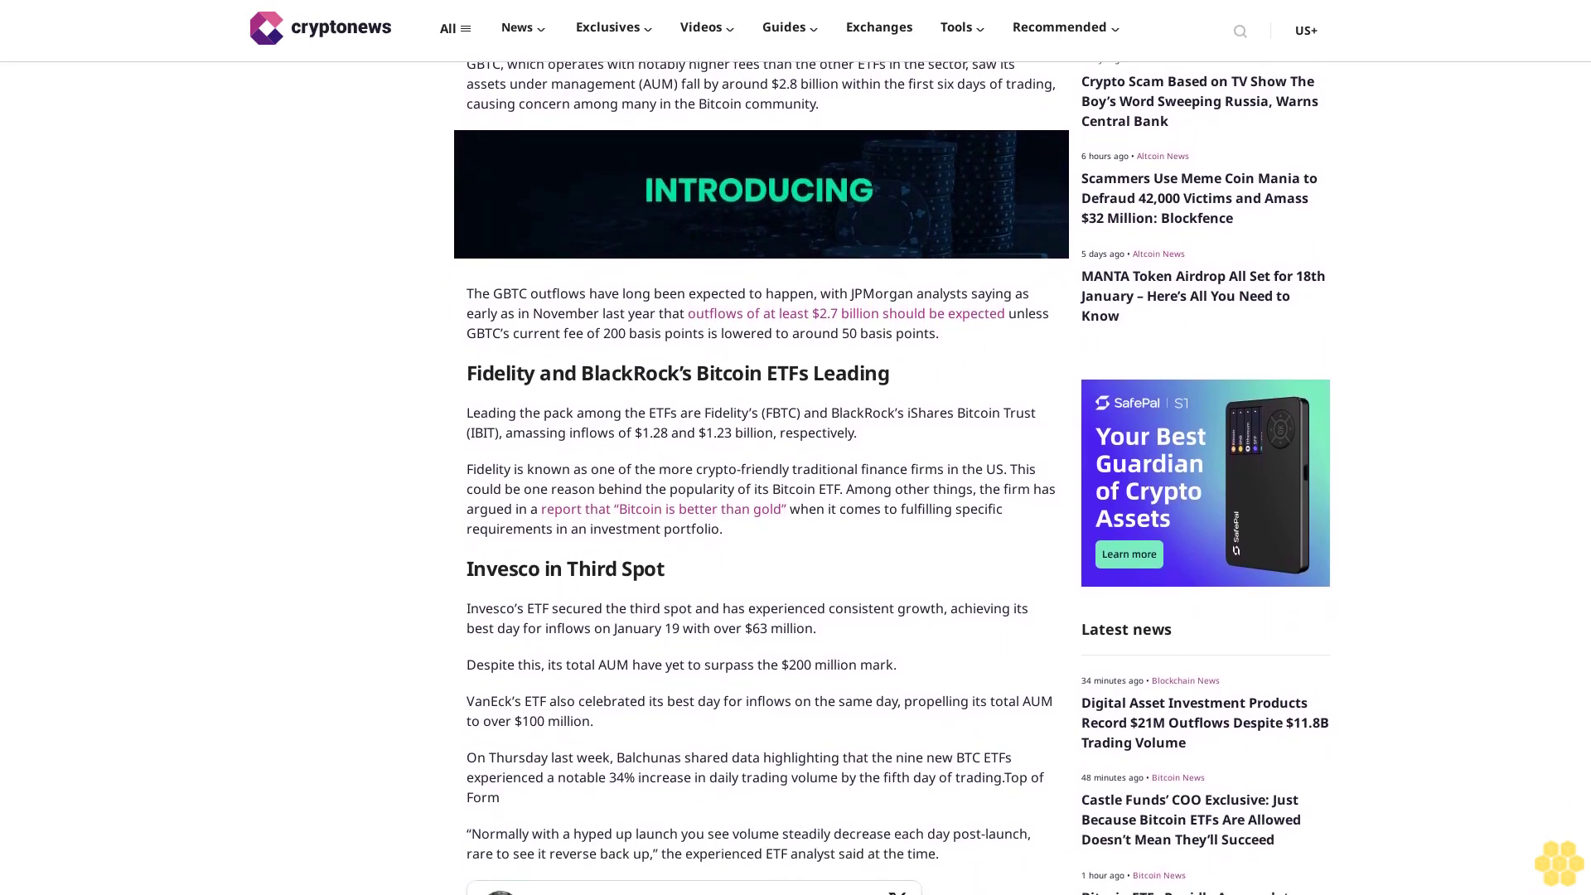
pyautogui.scroll(-1, 758, 497)
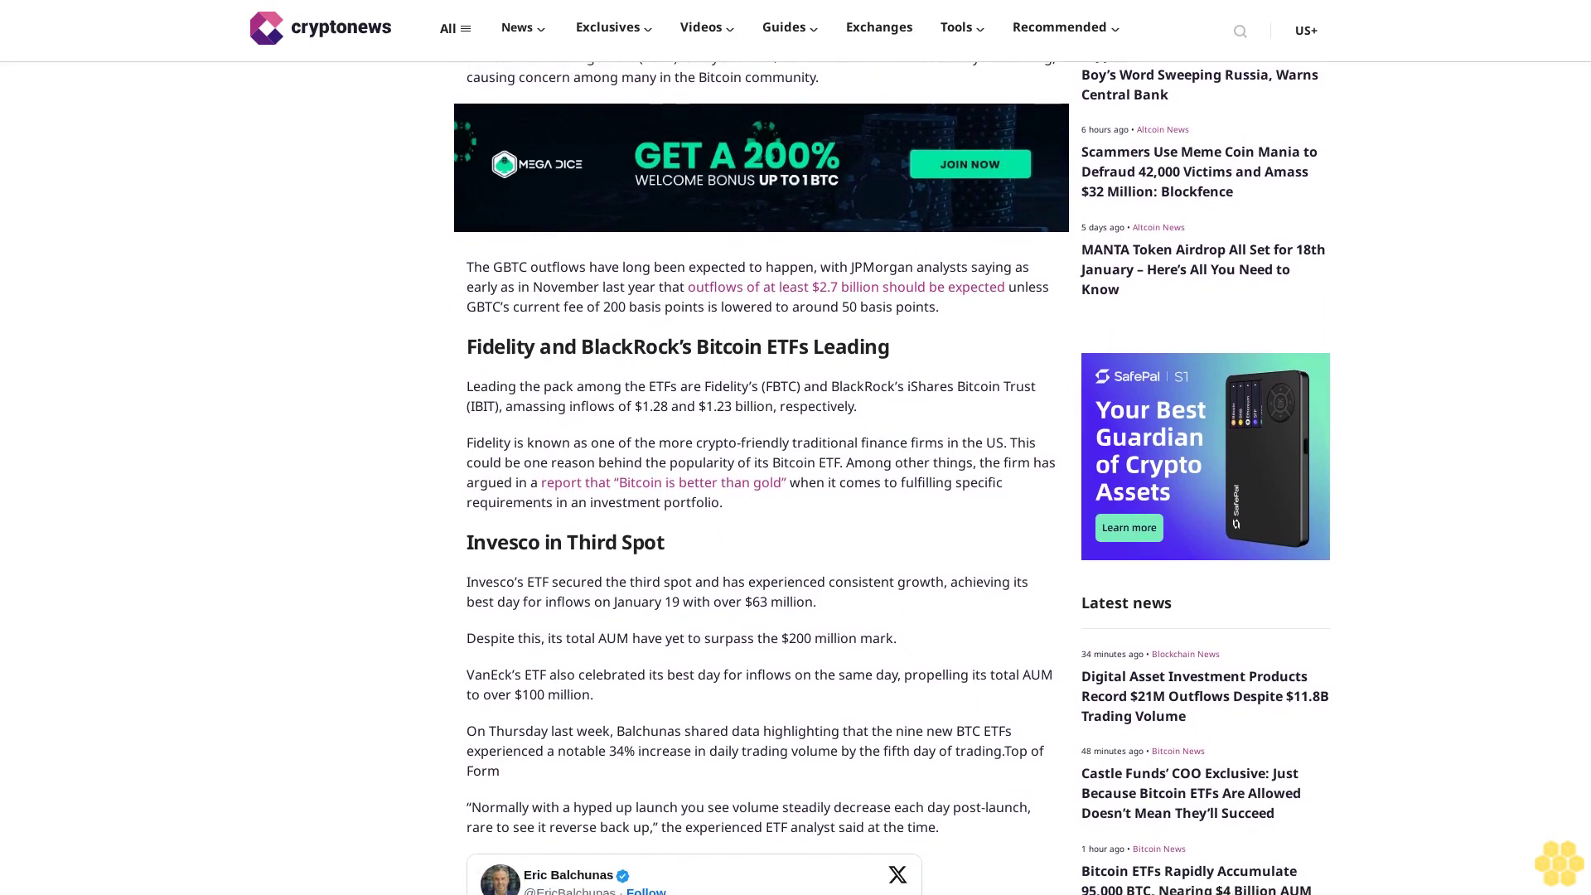
pyautogui.scroll(-1, 758, 497)
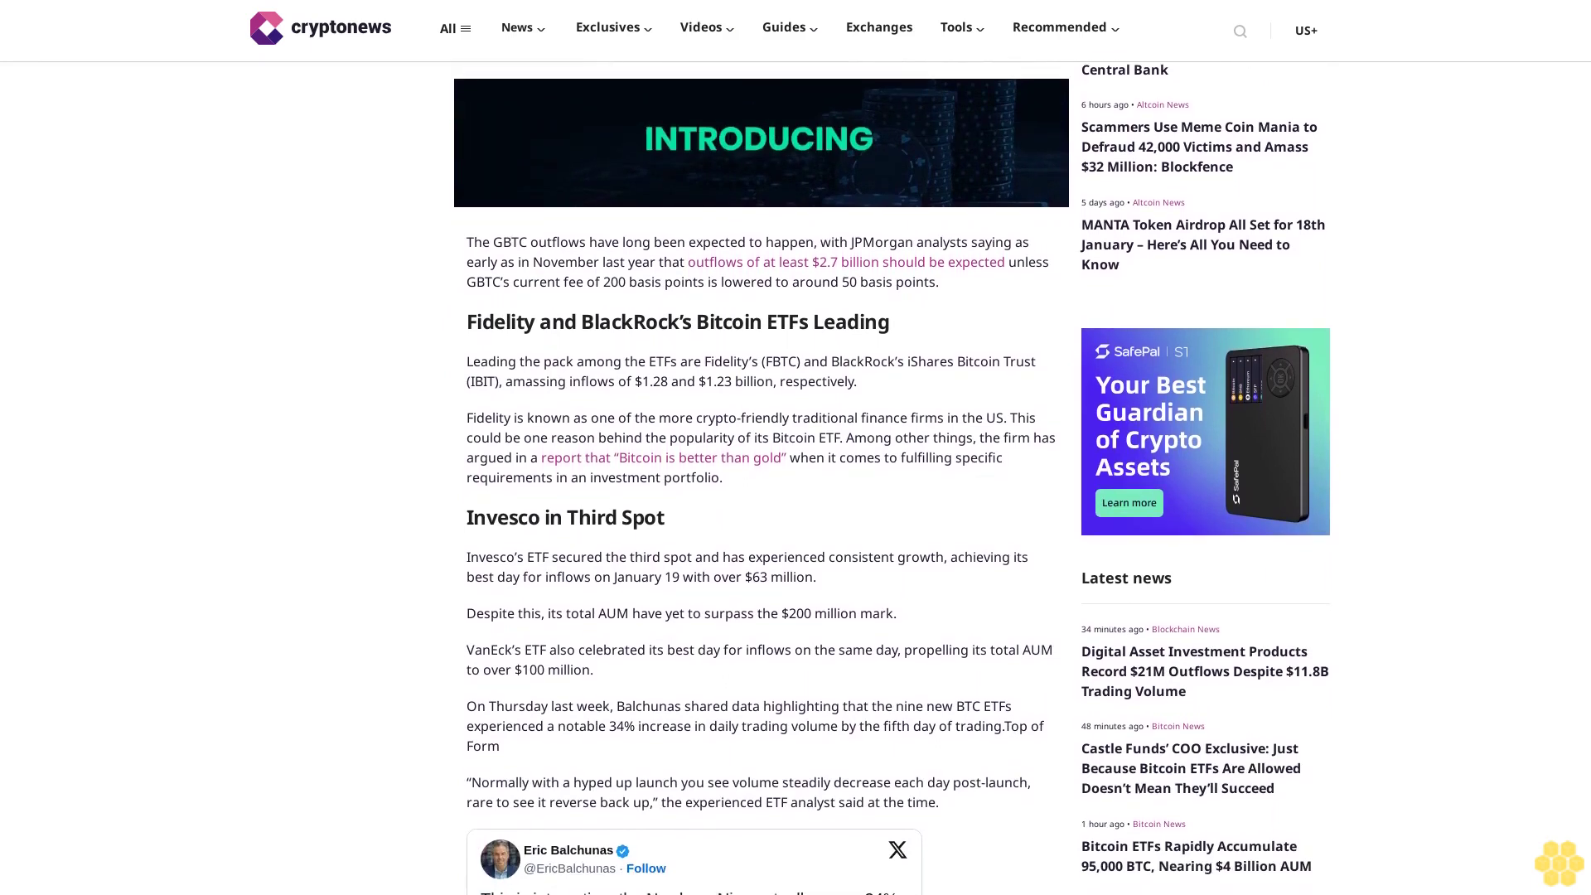
pyautogui.scroll(-1, 758, 497)
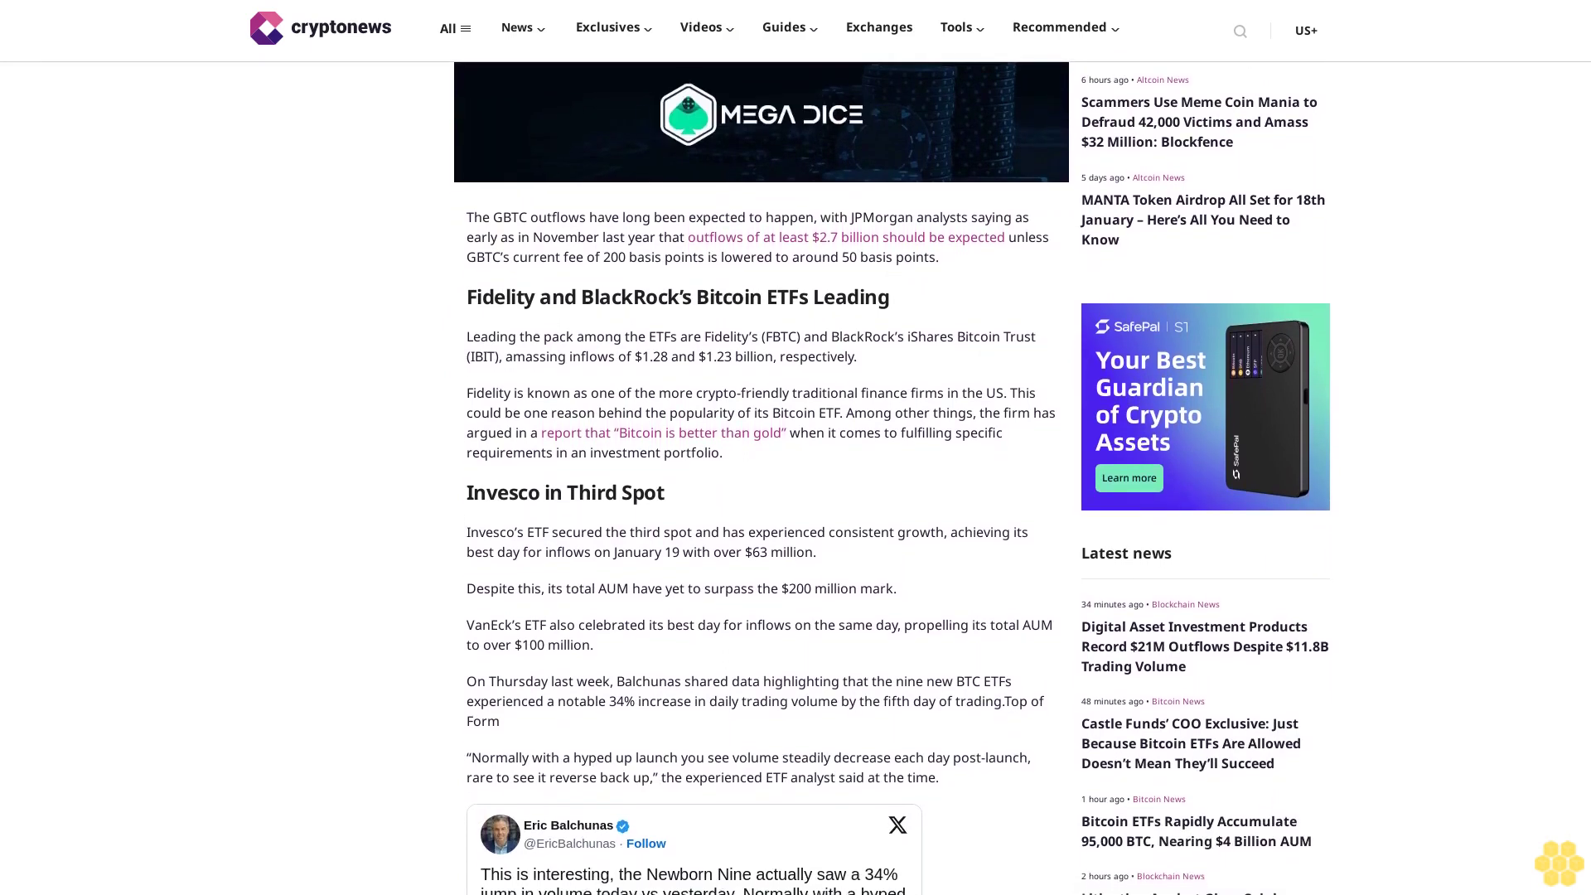
pyautogui.scroll(-1, 758, 497)
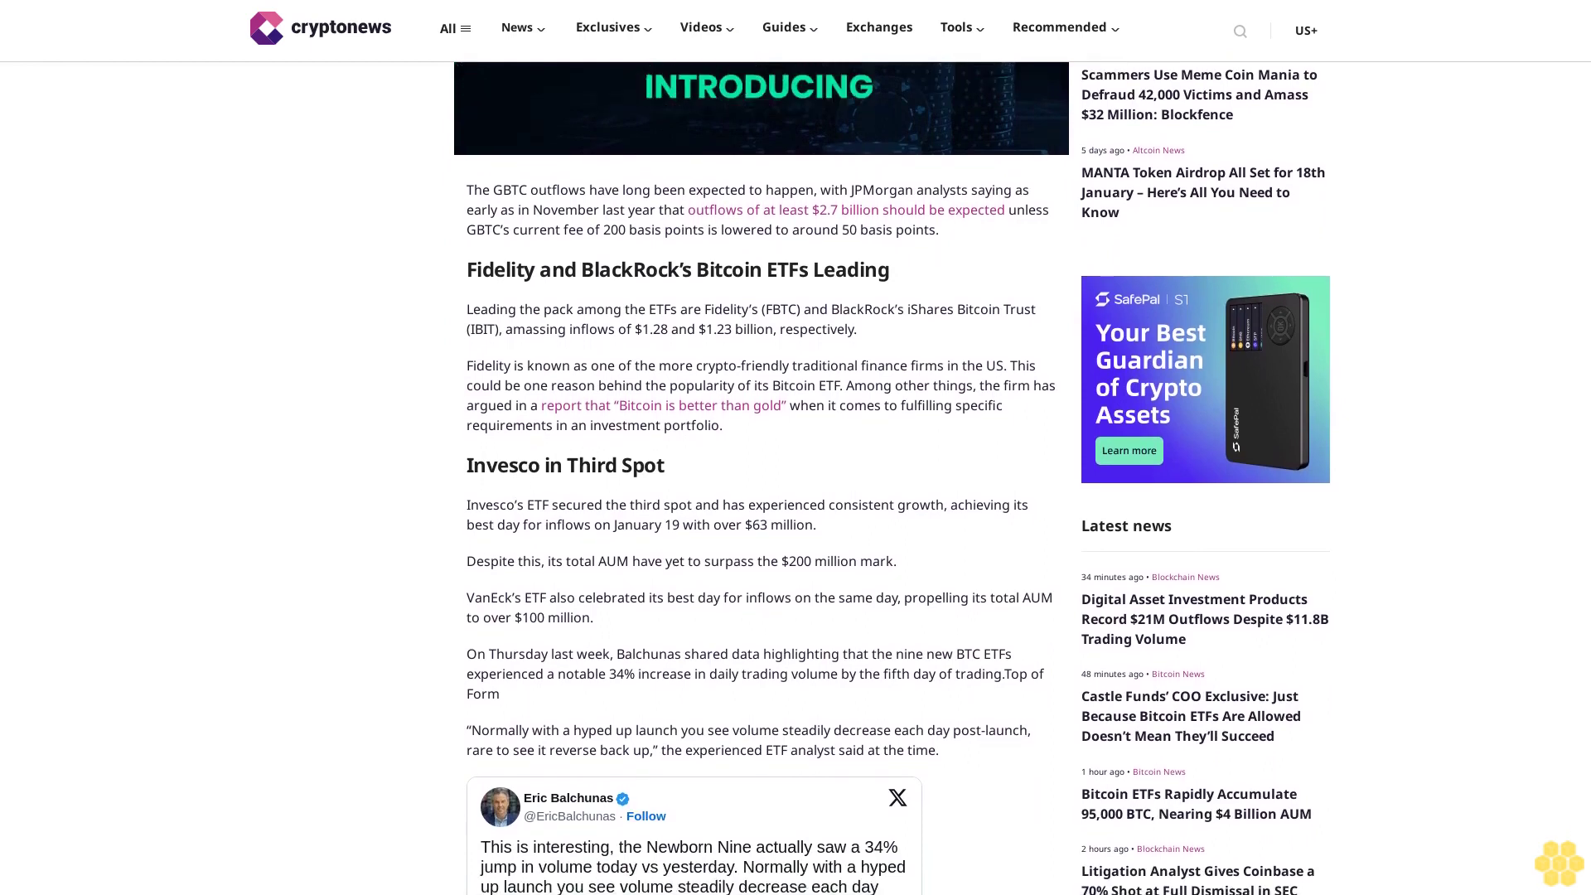
pyautogui.scroll(-1, 758, 498)
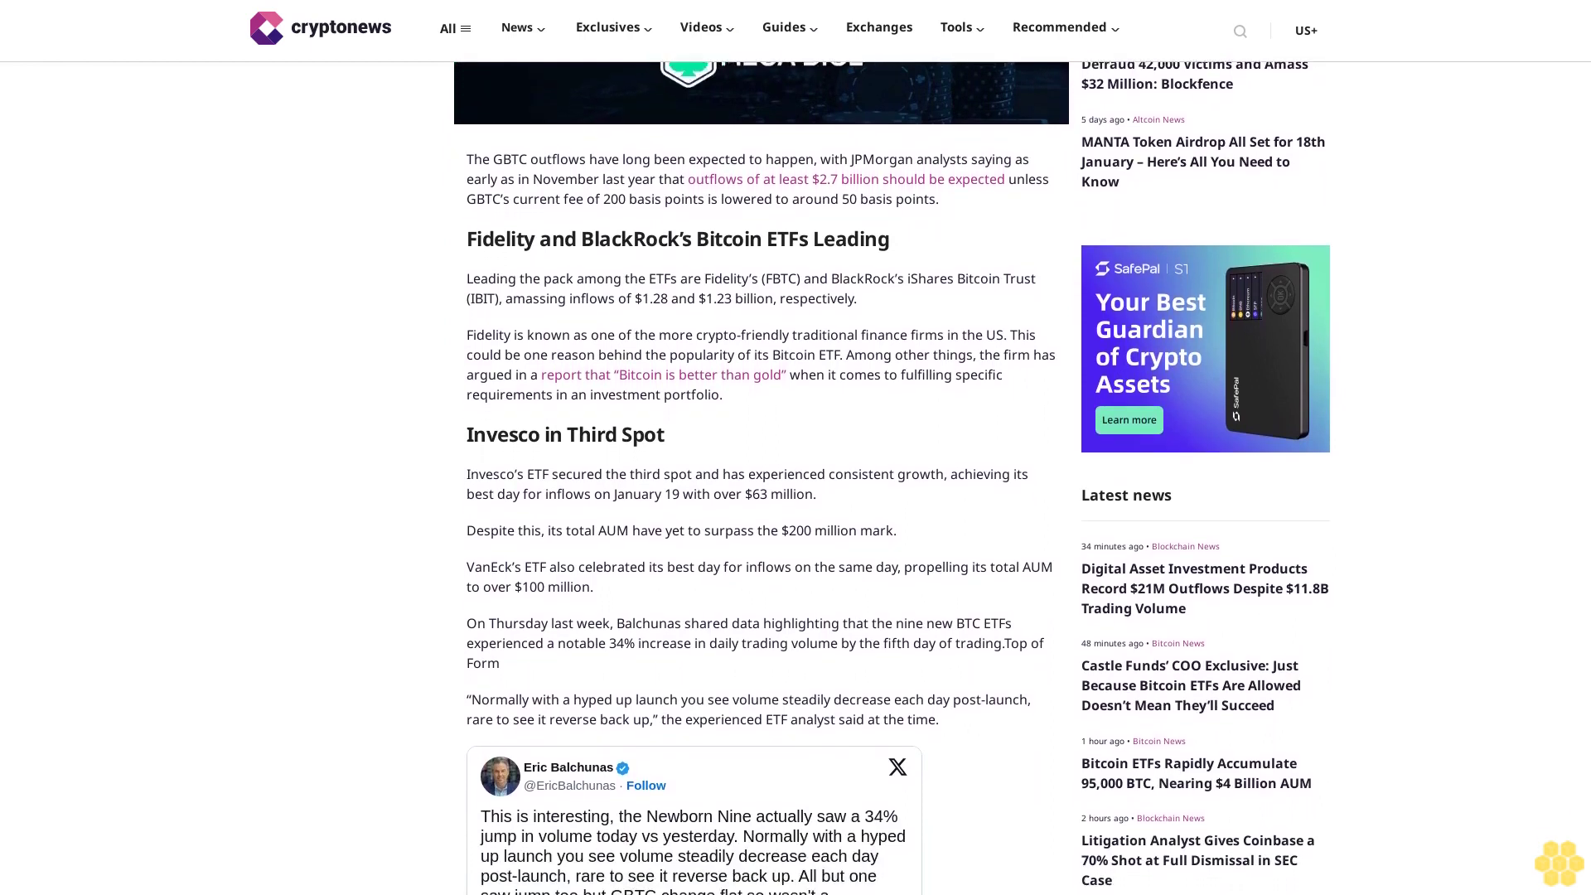
pyautogui.scroll(-1, 758, 497)
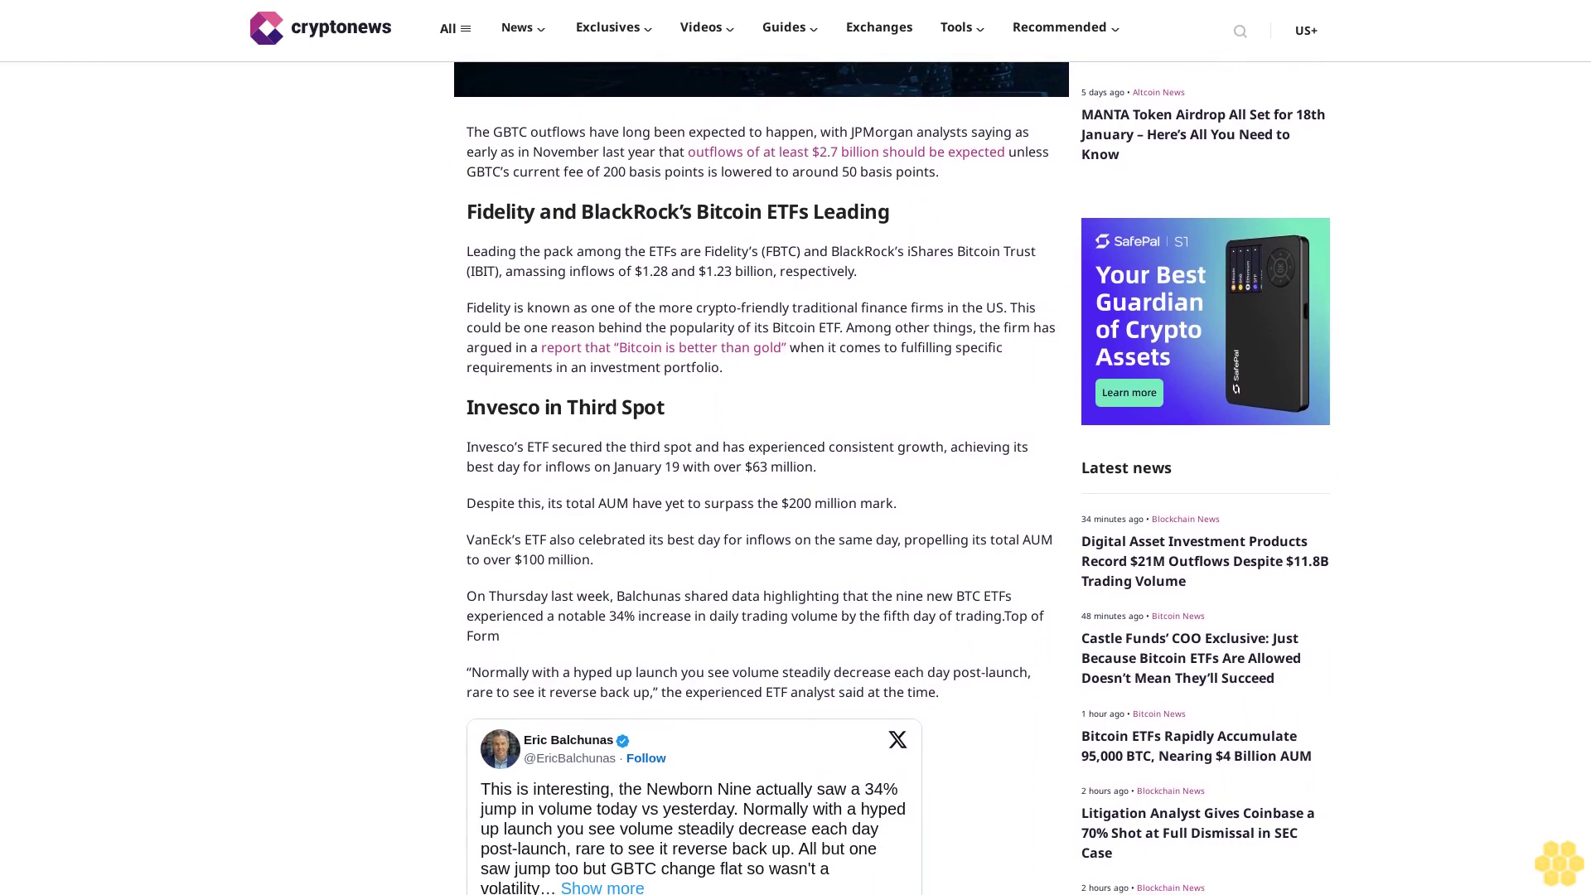
pyautogui.scroll(-1, 759, 497)
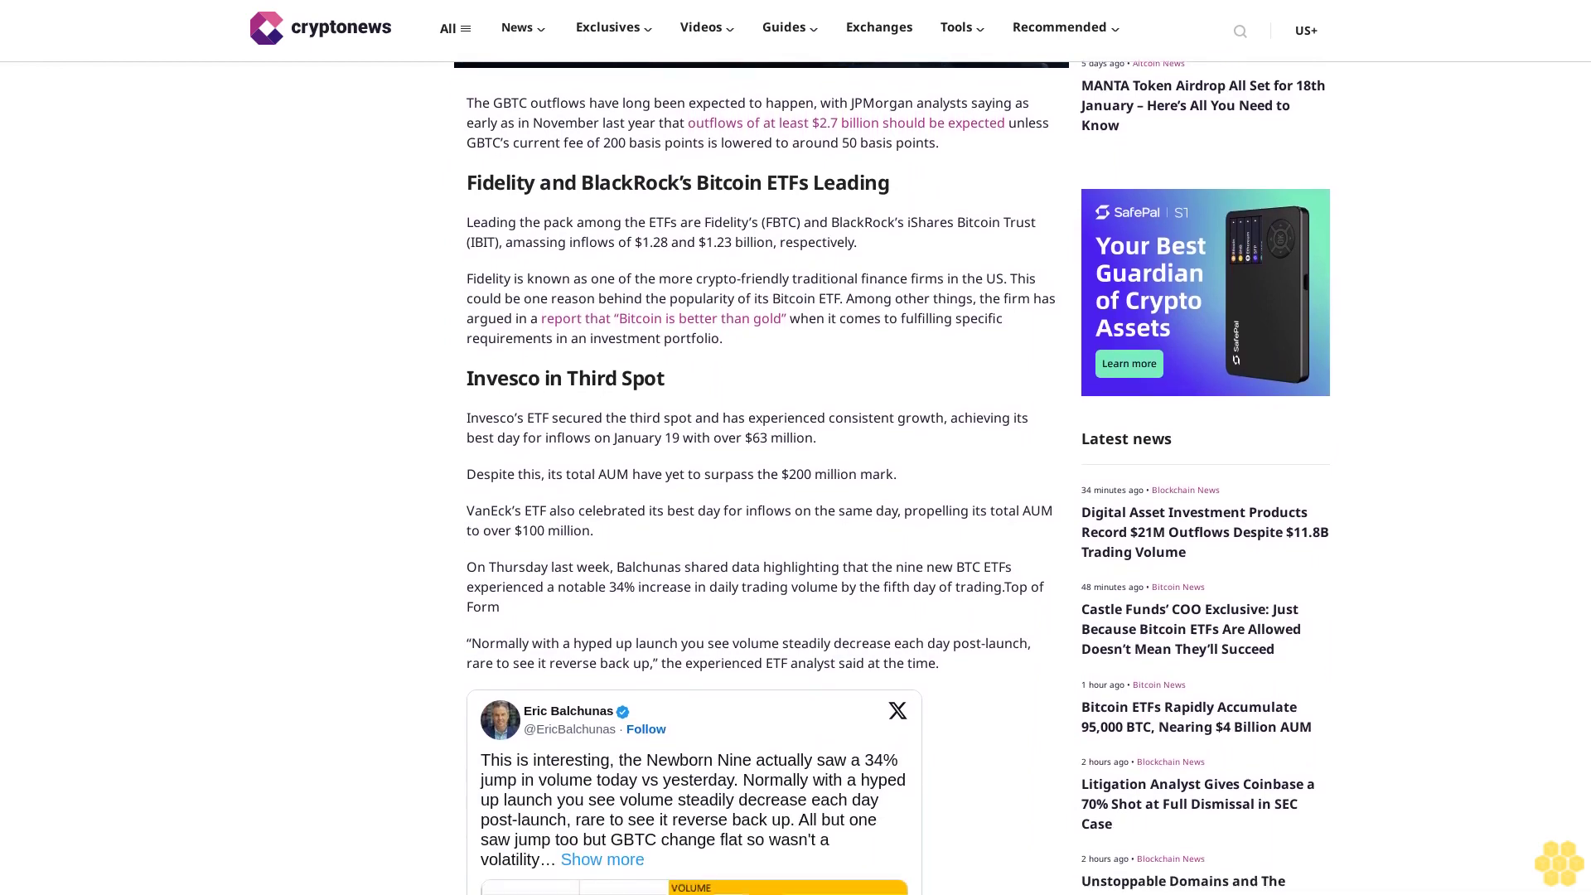
pyautogui.scroll(-1, 758, 497)
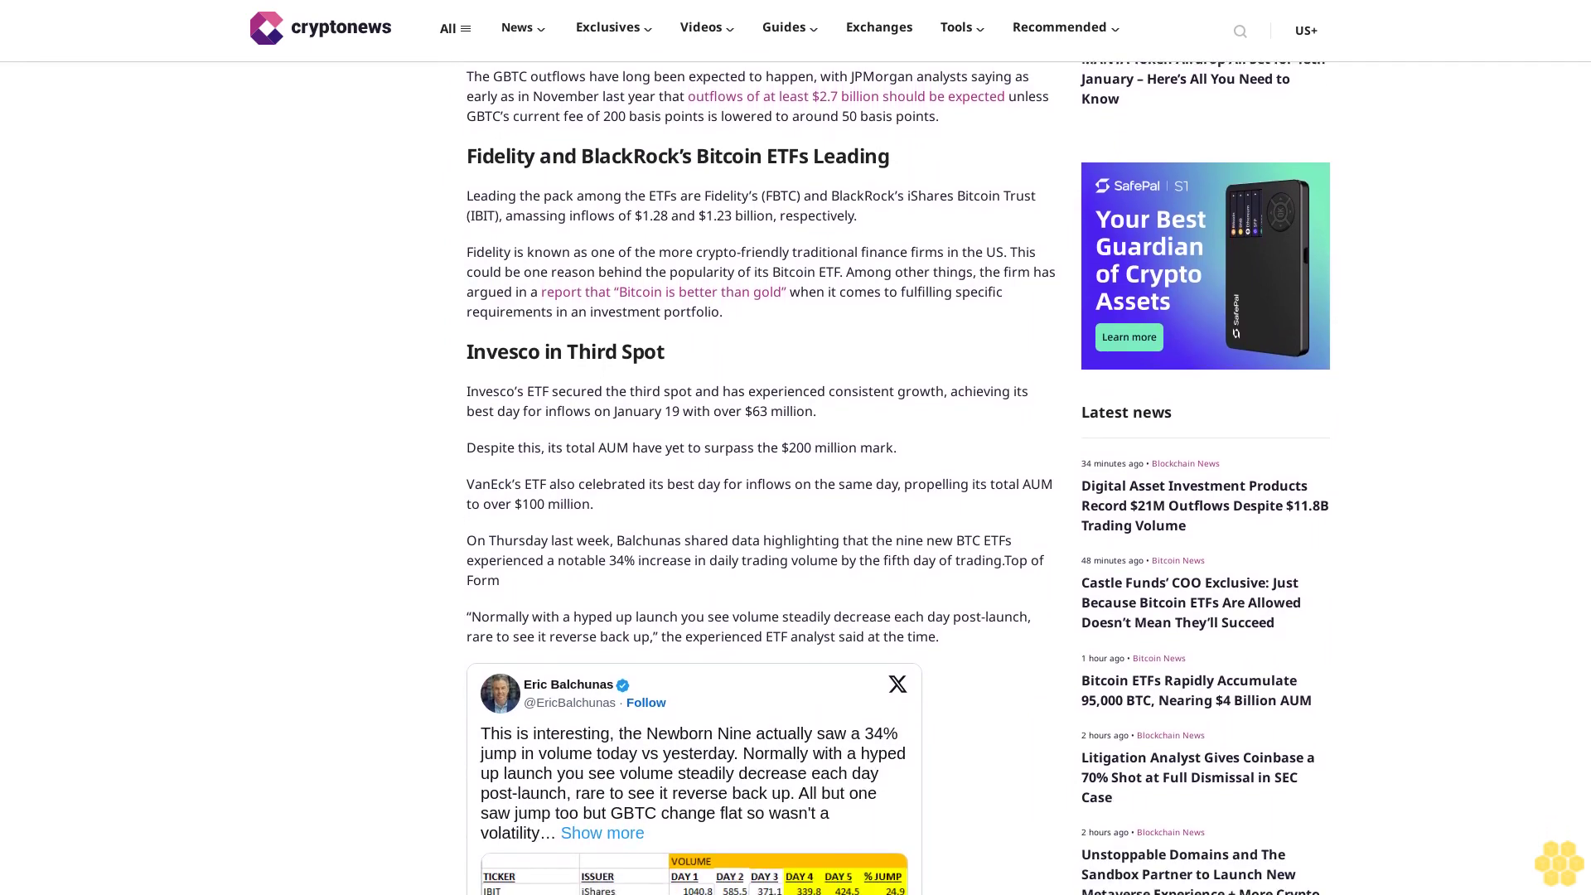
pyautogui.scroll(-1, 759, 498)
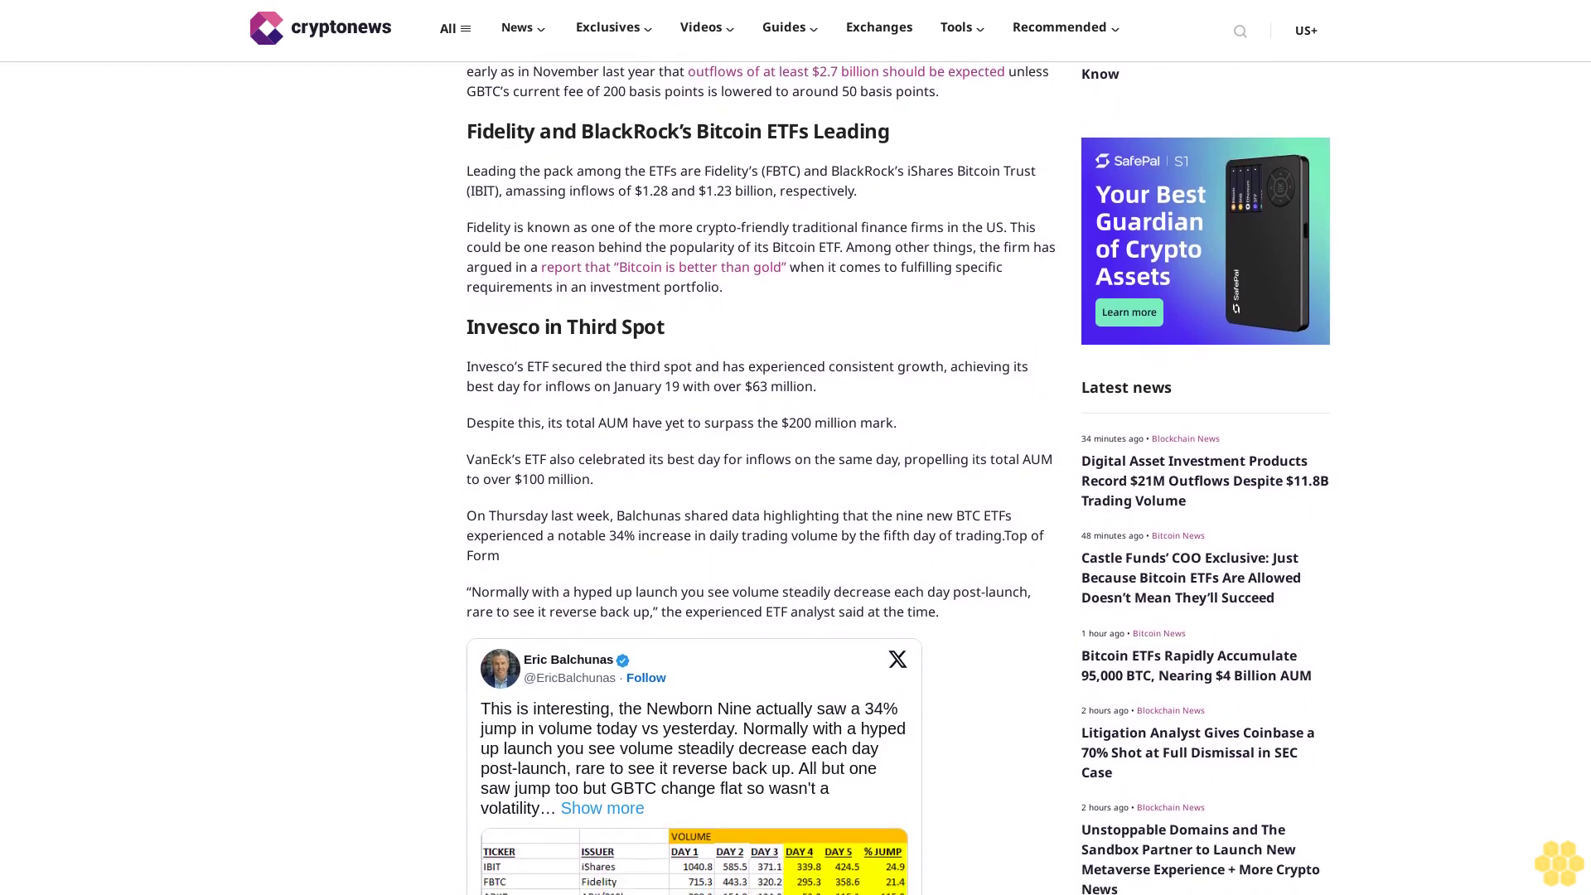
pyautogui.scroll(-1, 758, 498)
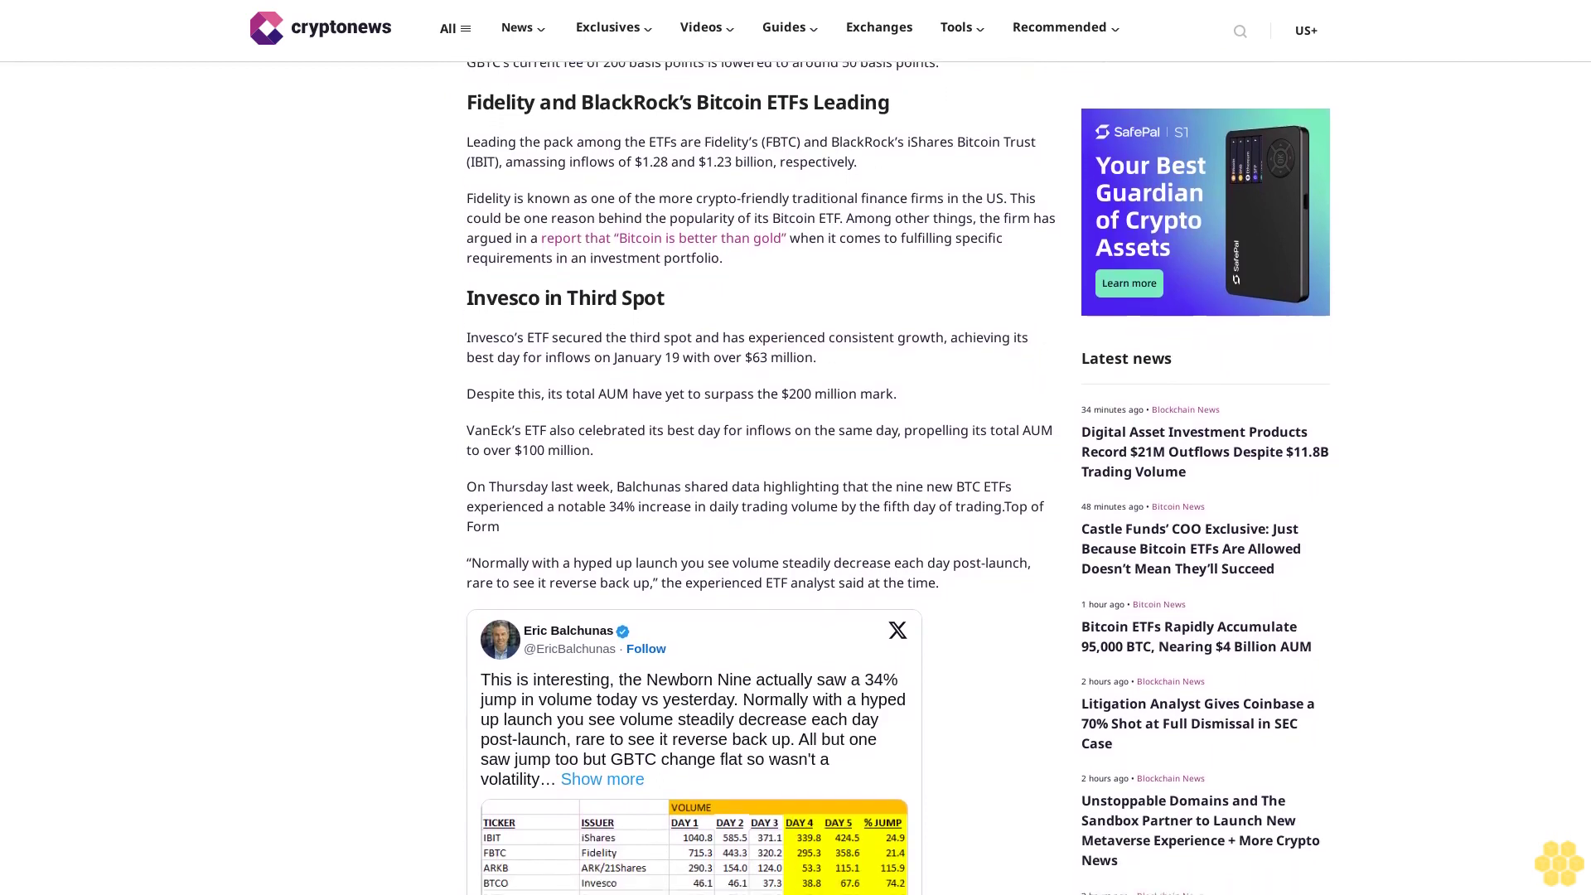
pyautogui.scroll(-1, 758, 498)
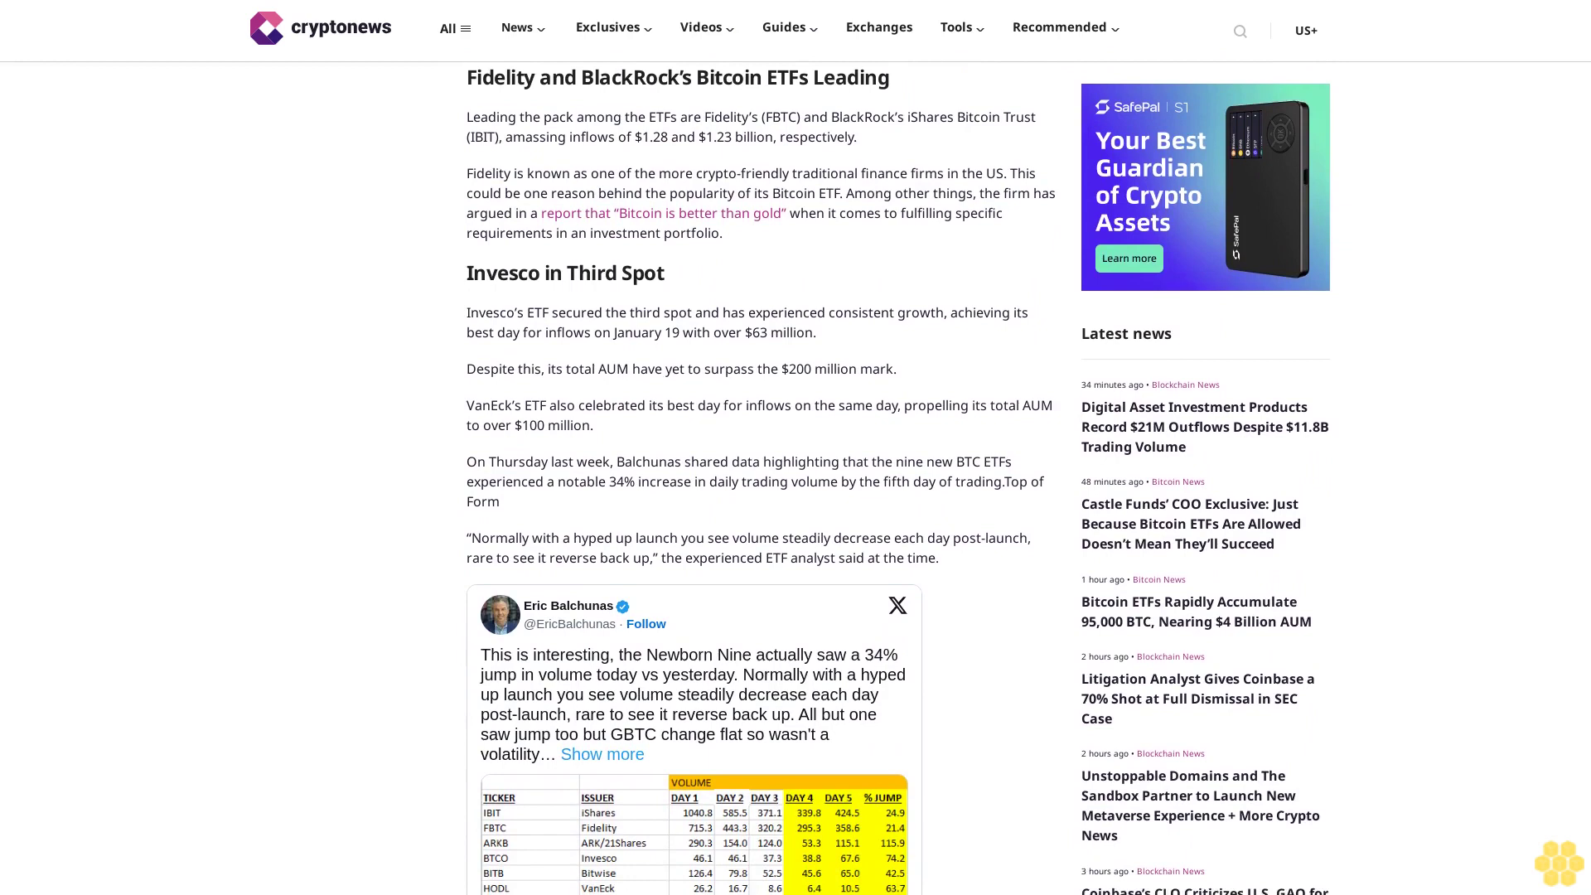
pyautogui.scroll(-1, 758, 498)
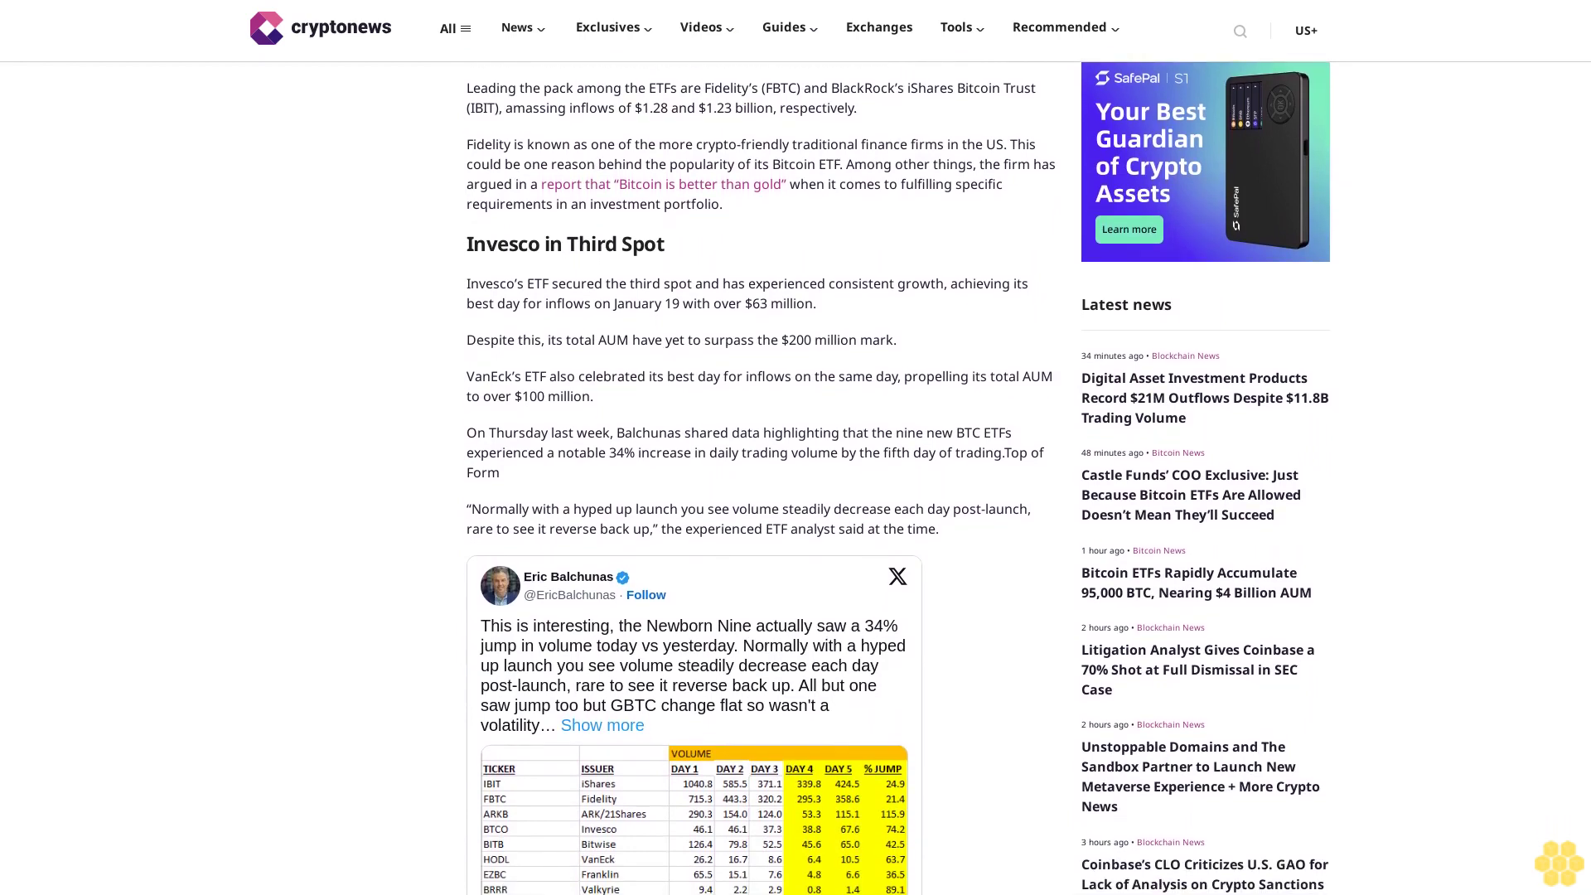
pyautogui.scroll(-1, 759, 497)
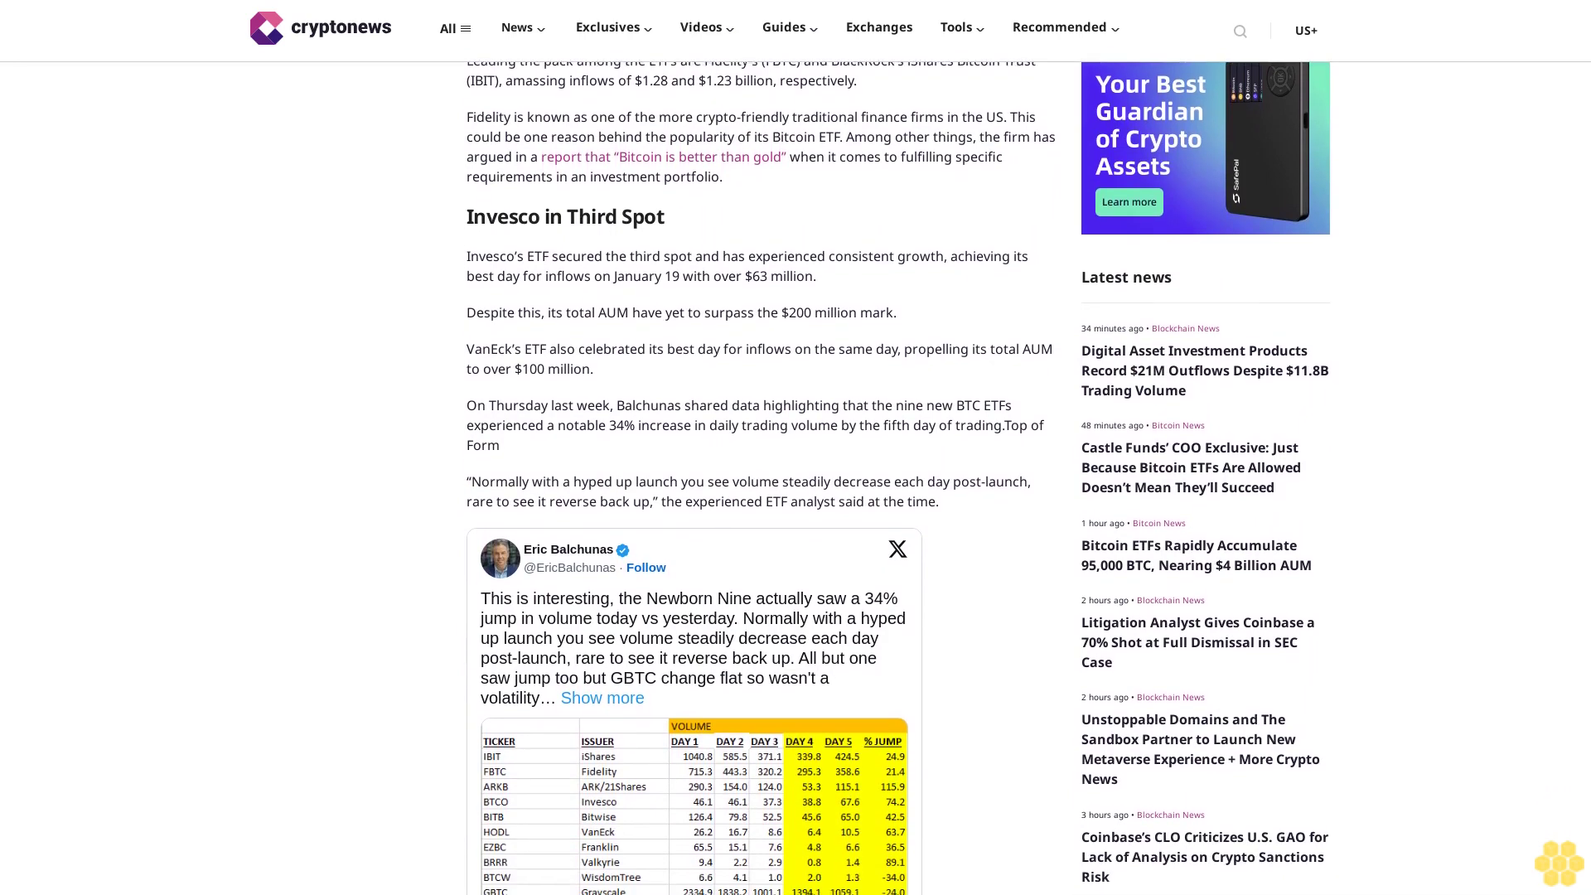
pyautogui.scroll(-1, 758, 498)
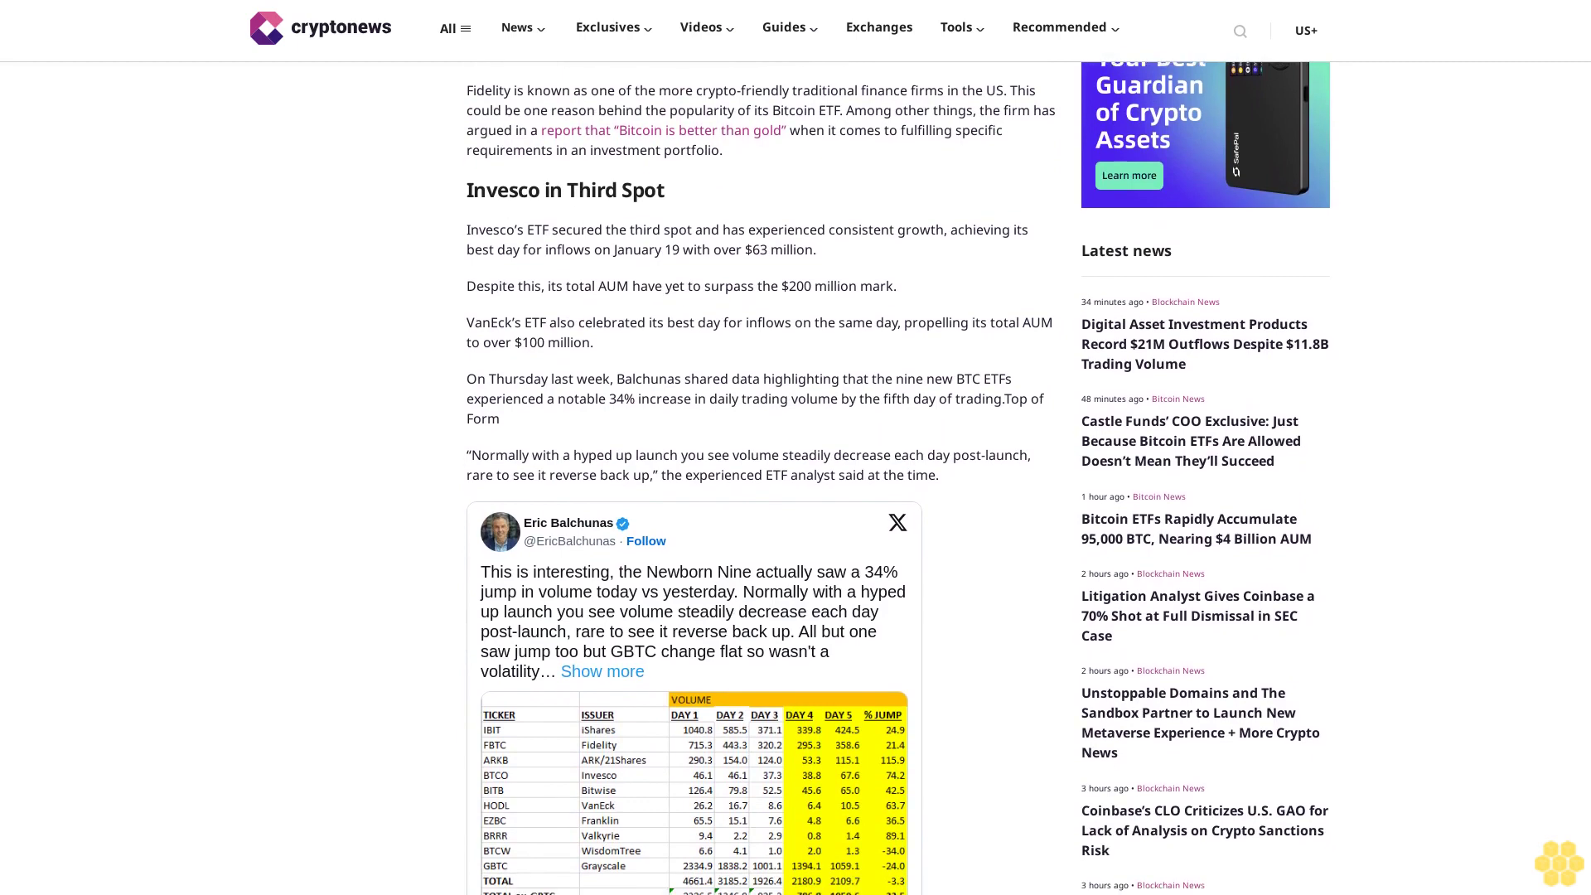
pyautogui.scroll(-1, 758, 497)
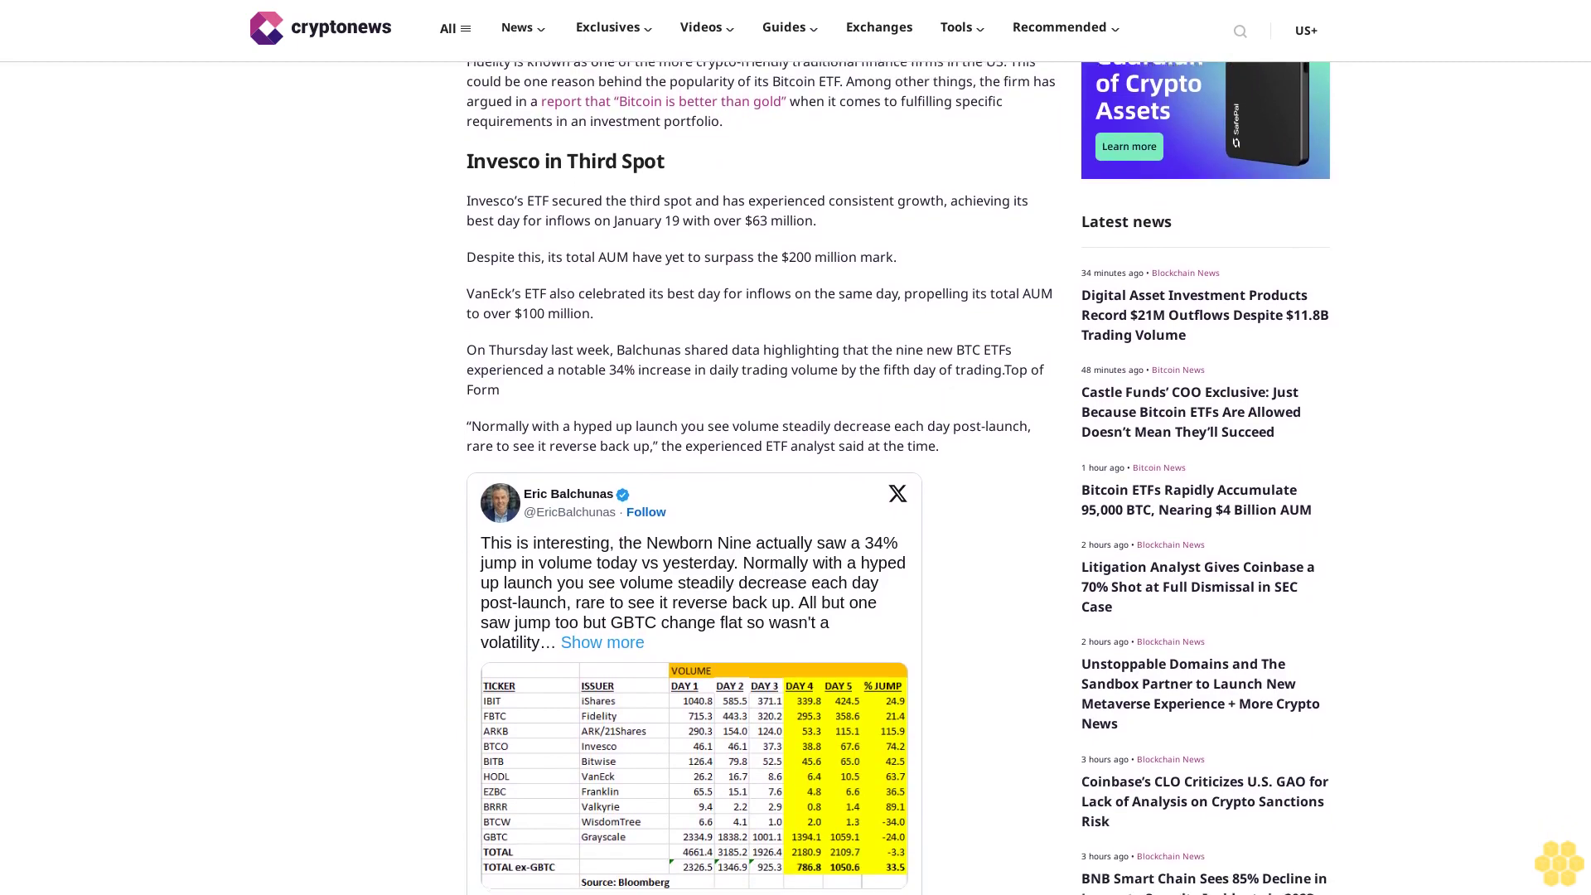
pyautogui.scroll(-1, 759, 498)
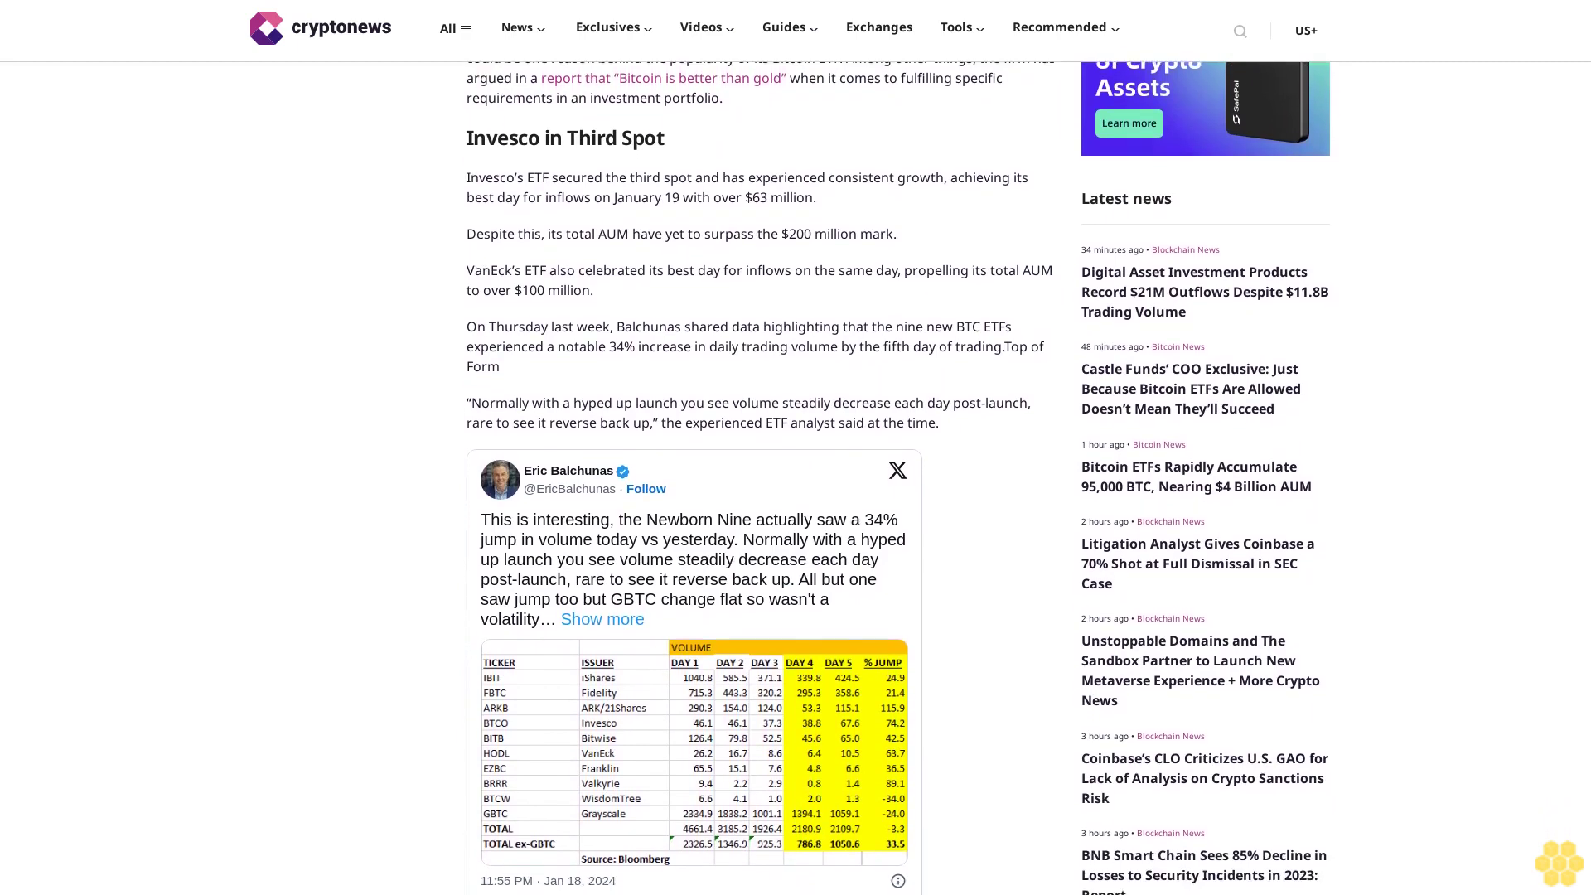
pyautogui.scroll(-1, 758, 498)
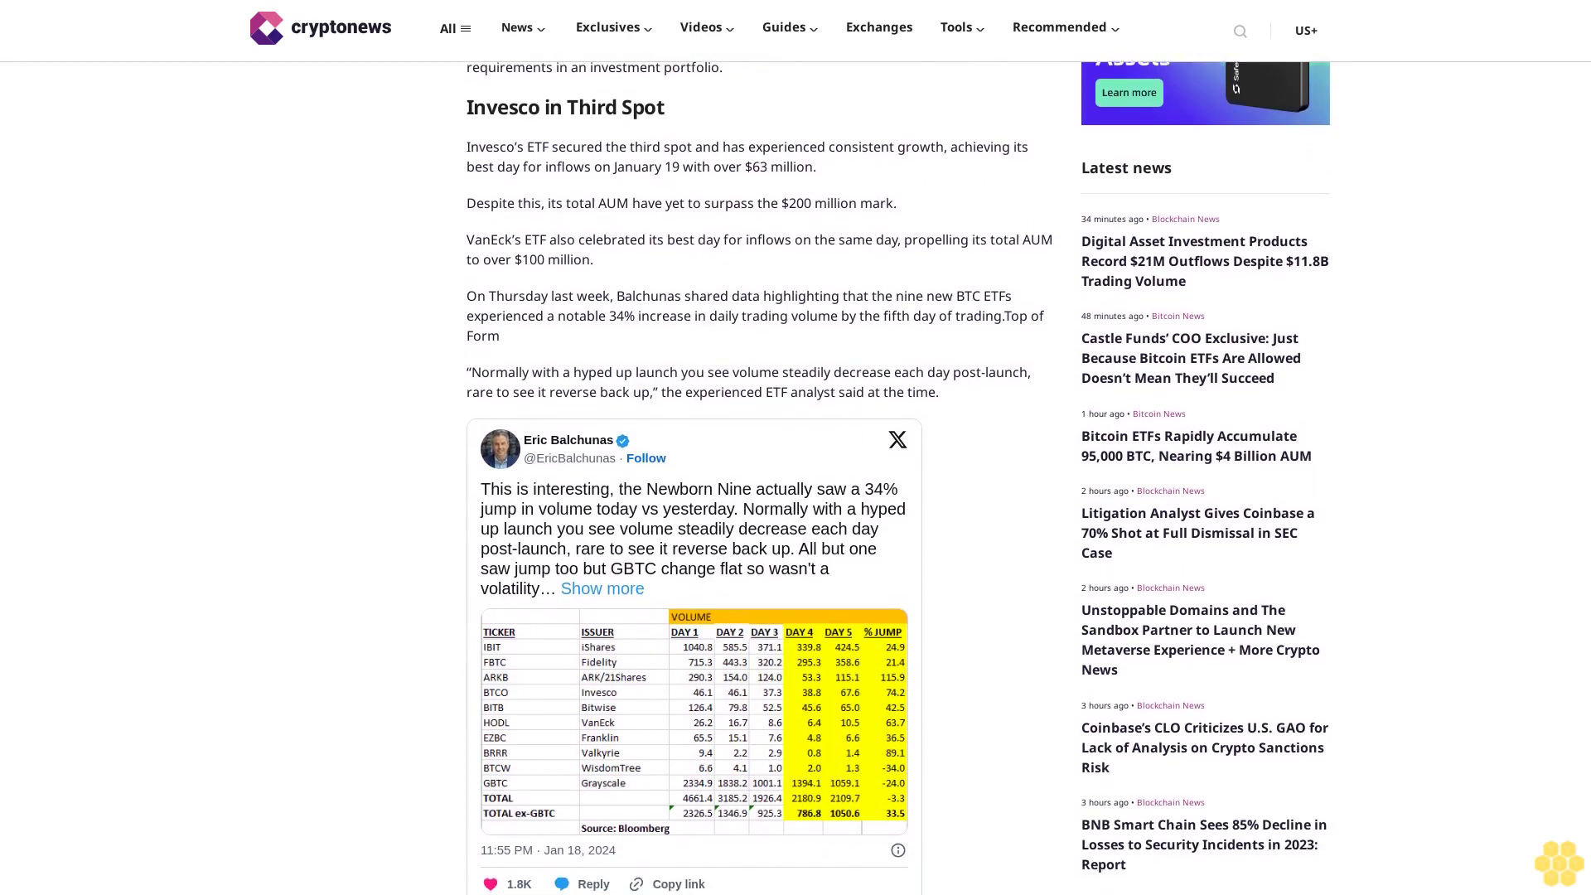
pyautogui.scroll(-1, 758, 498)
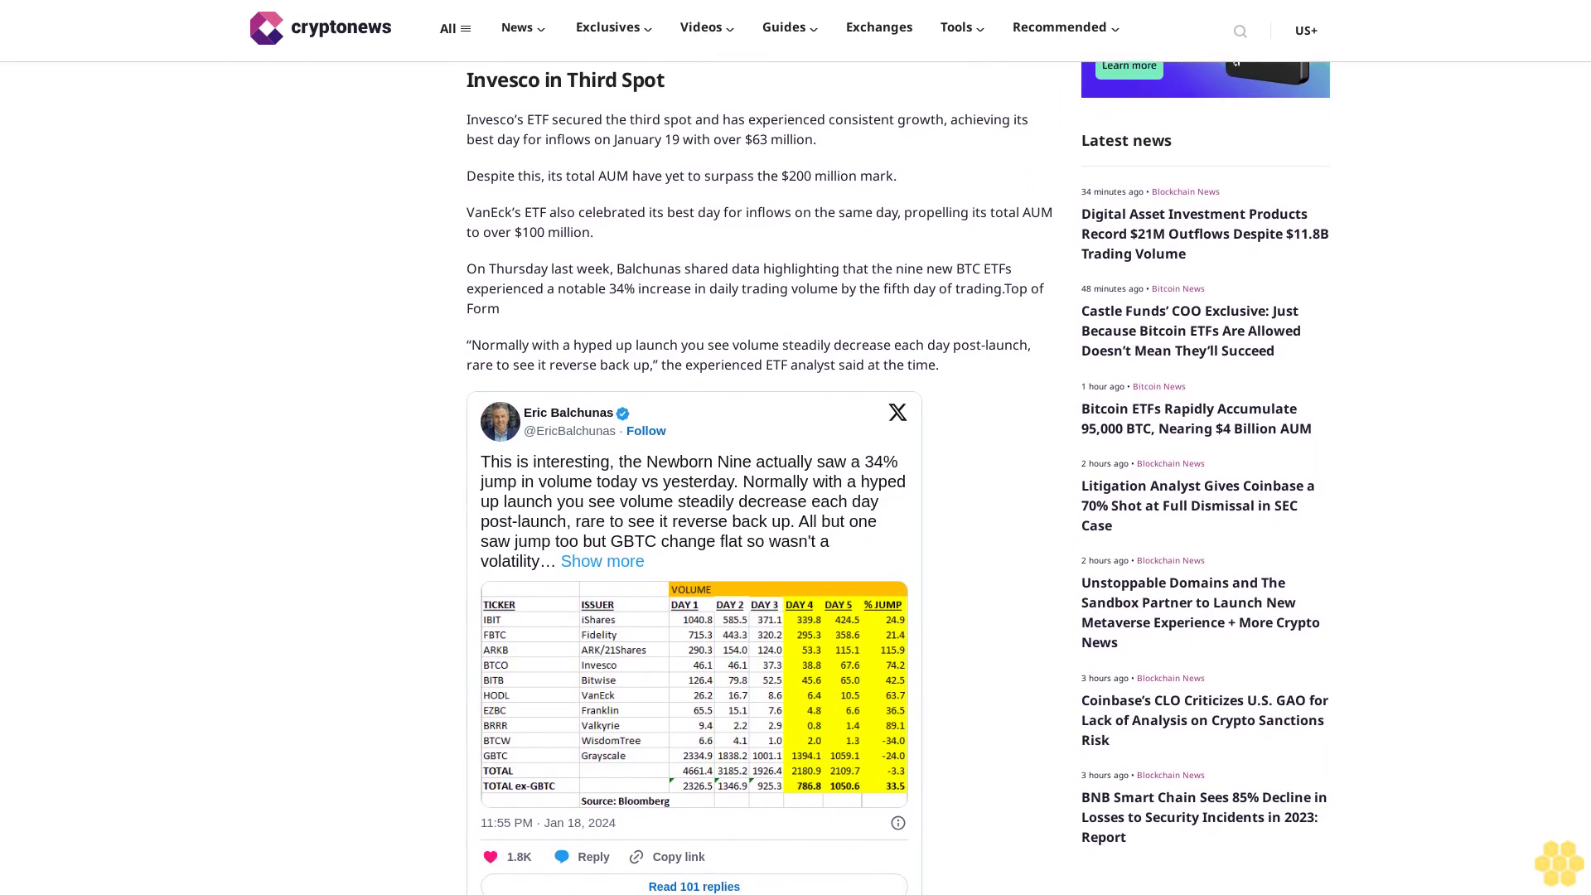
pyautogui.scroll(-1, 759, 497)
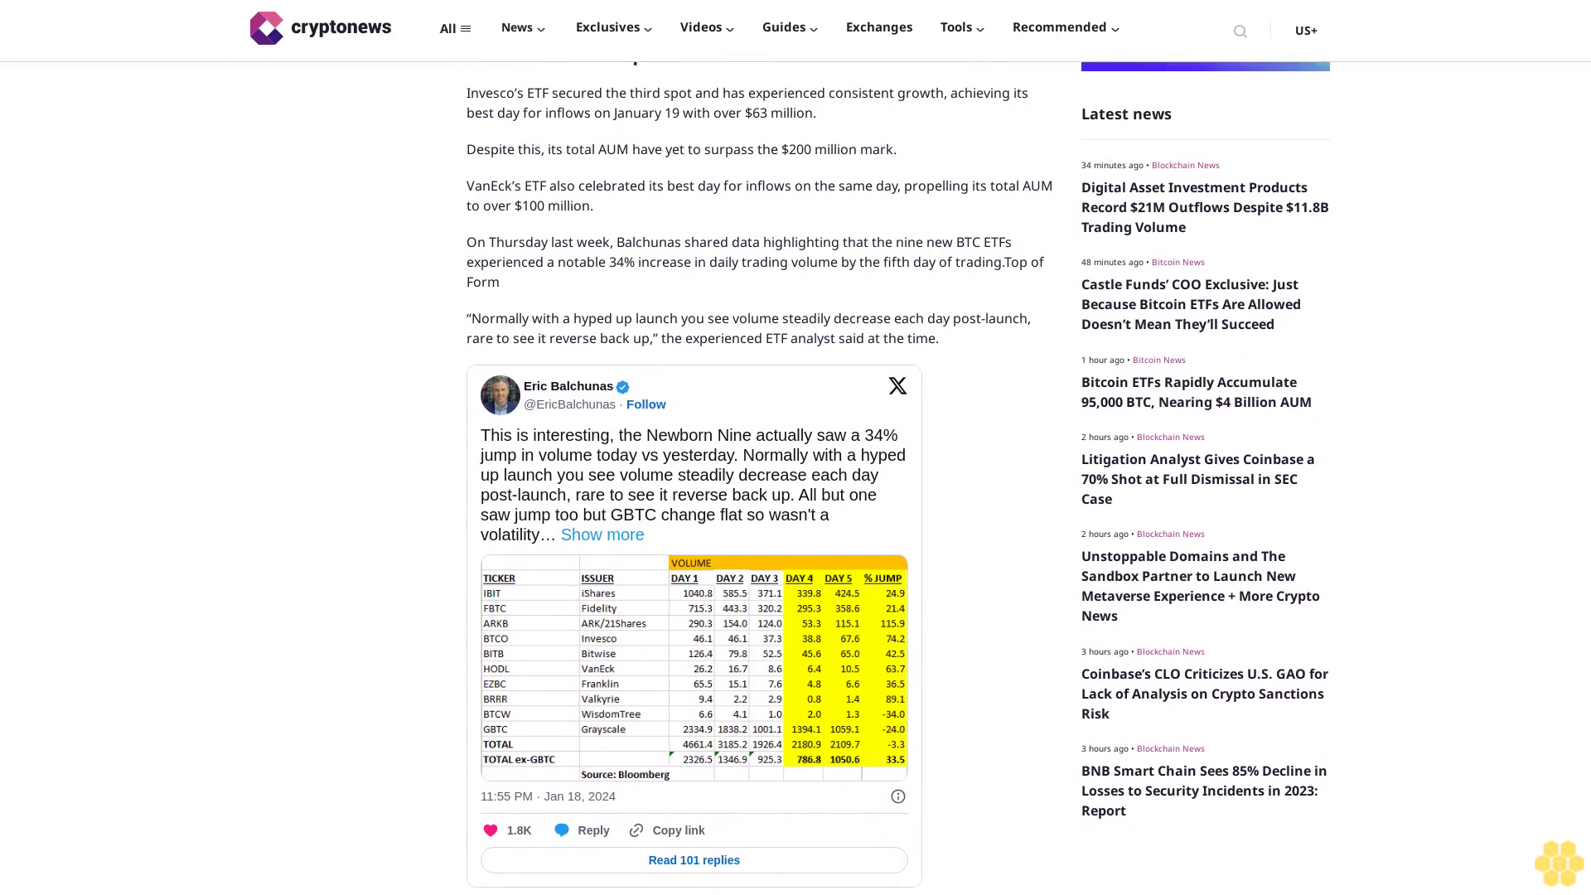
pyautogui.scroll(-1, 758, 497)
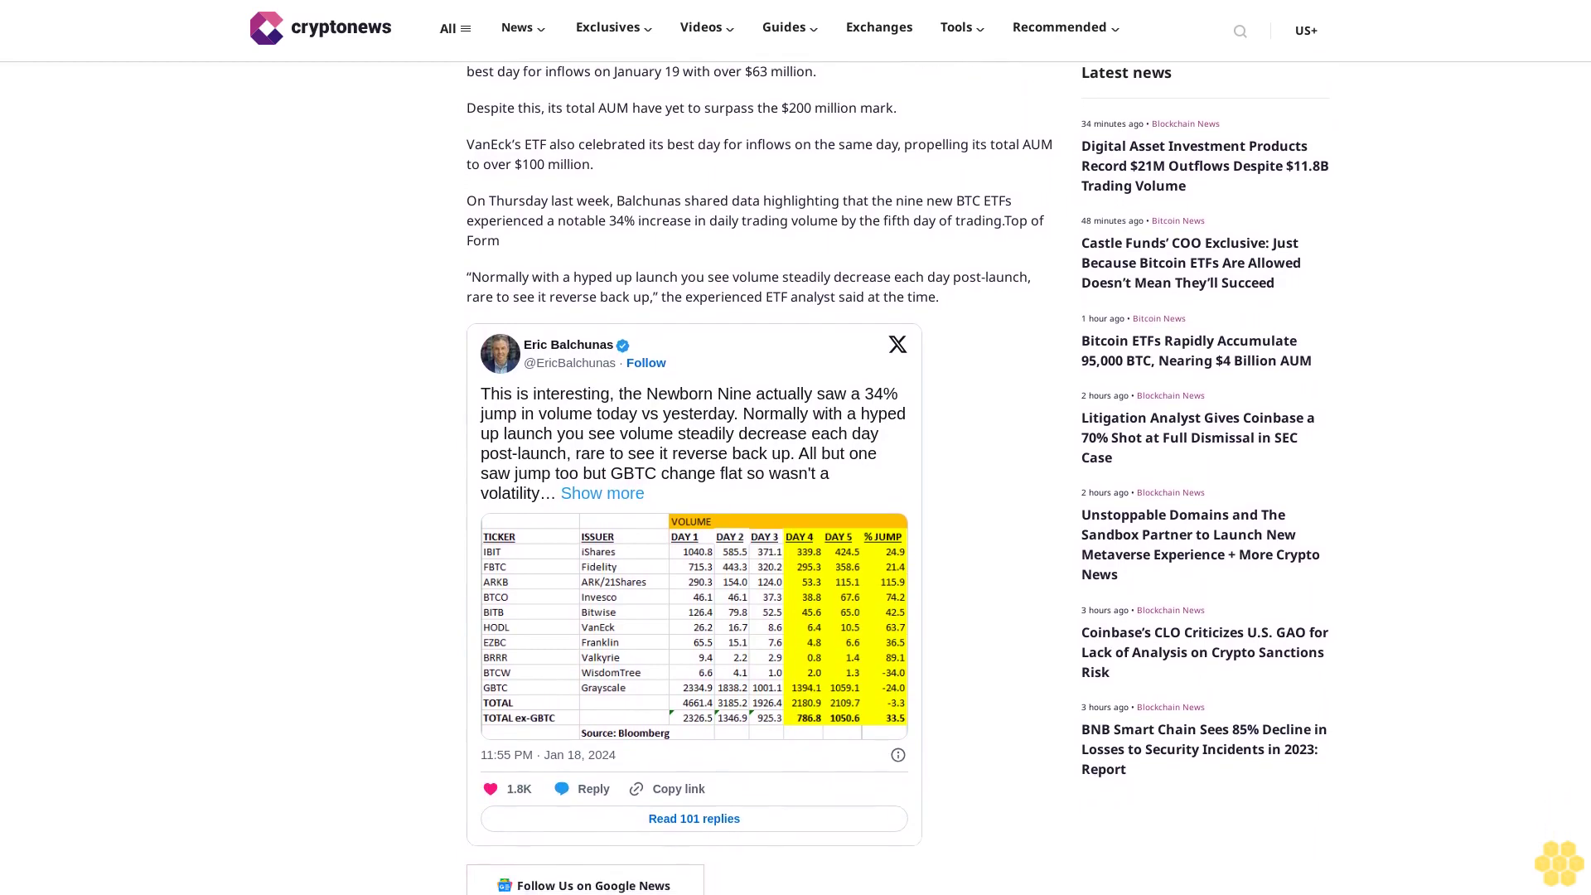
pyautogui.scroll(-1, 758, 497)
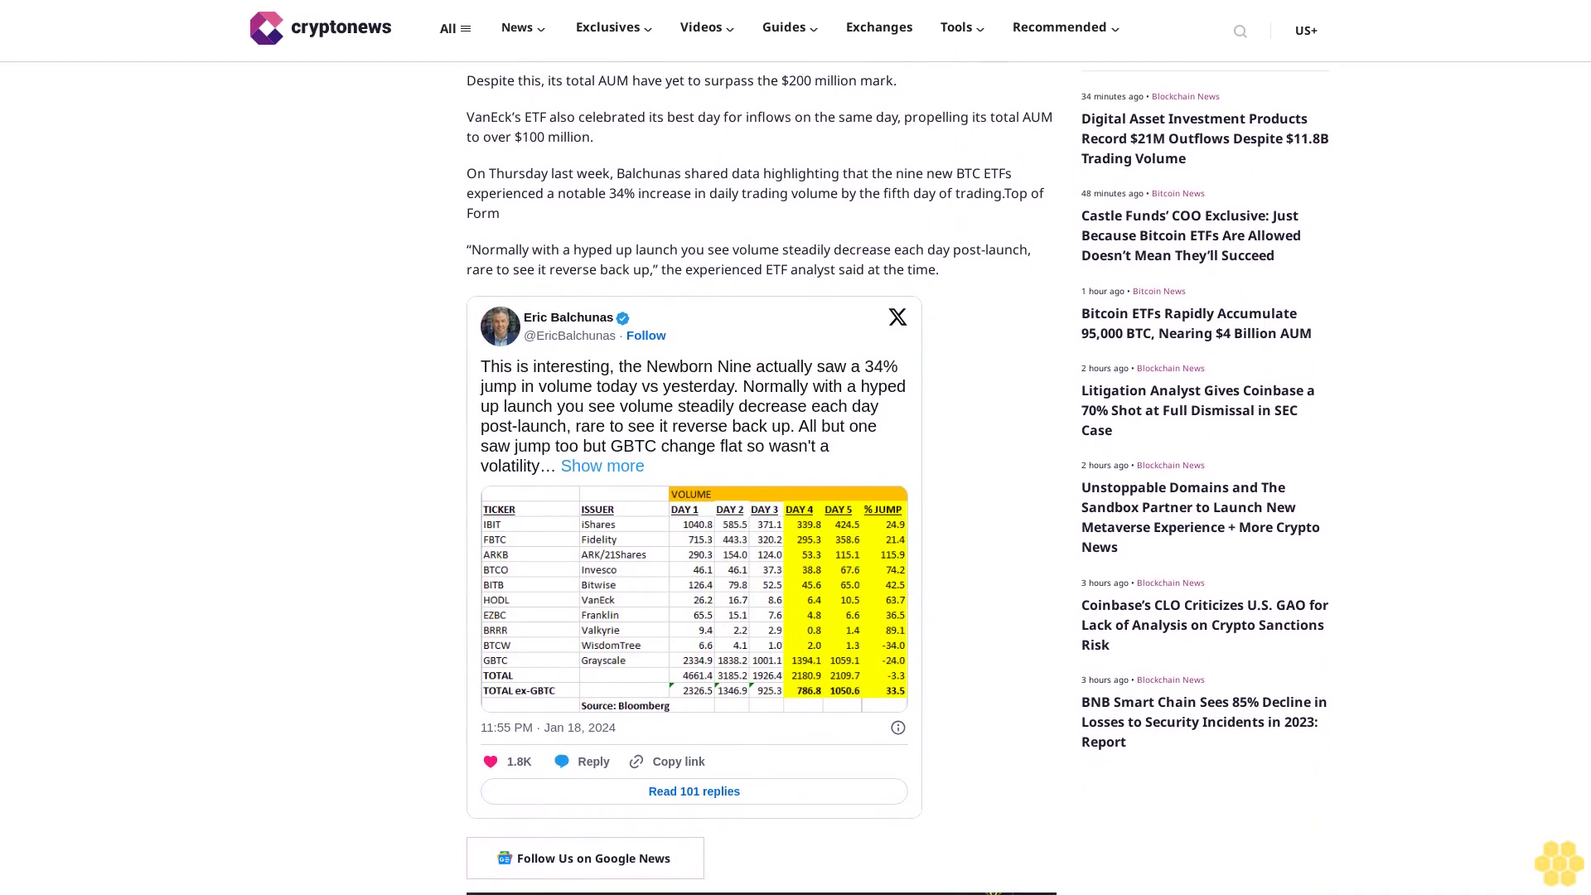
pyautogui.scroll(-1, 758, 497)
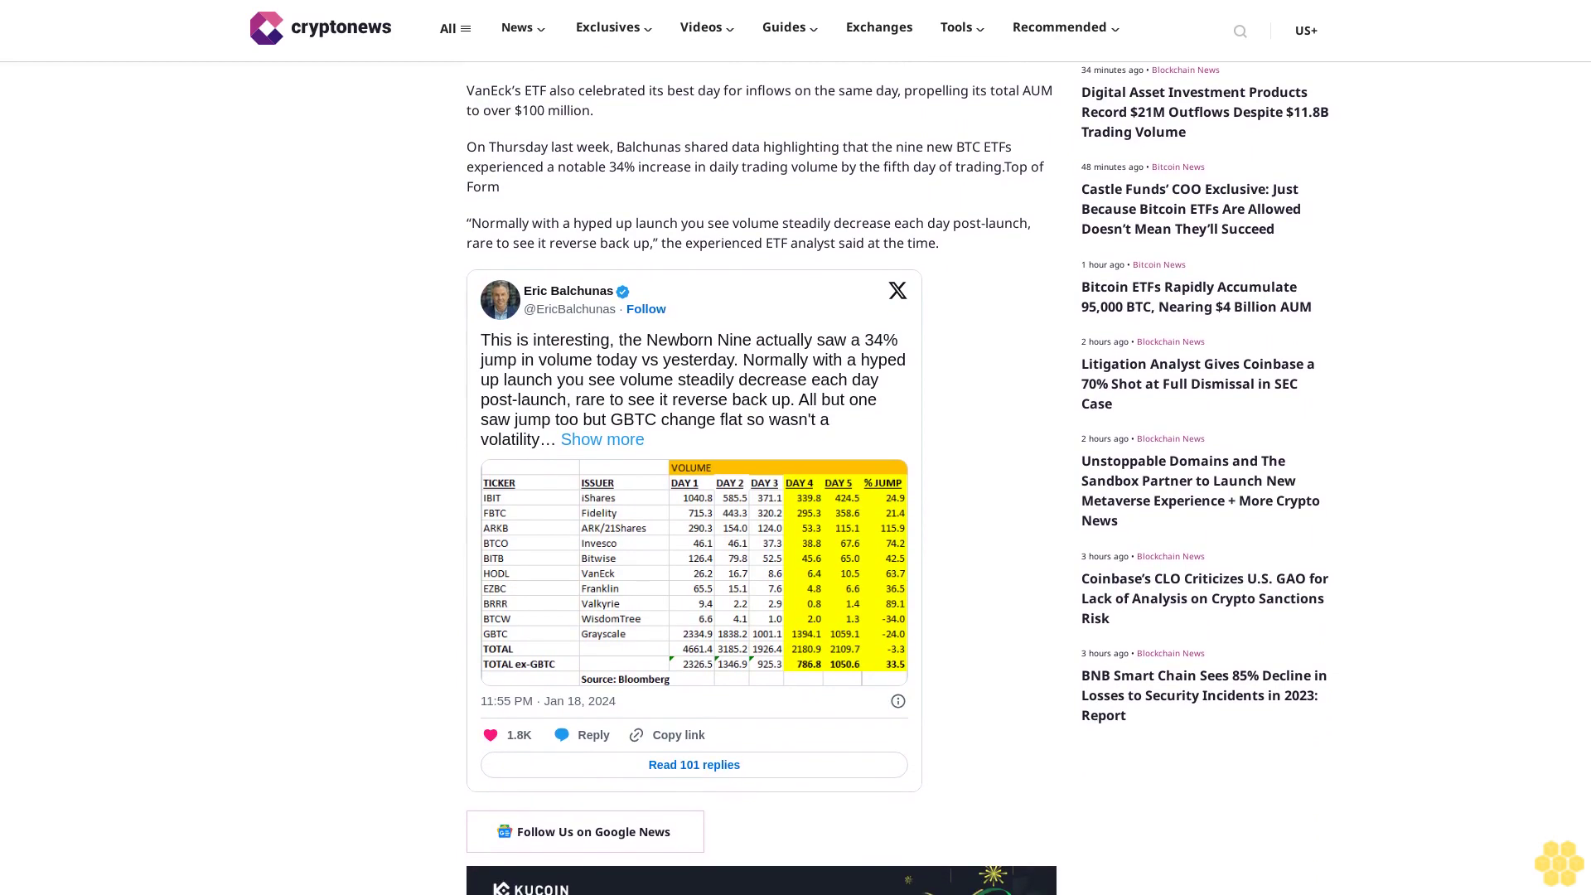
pyautogui.scroll(-1, 758, 497)
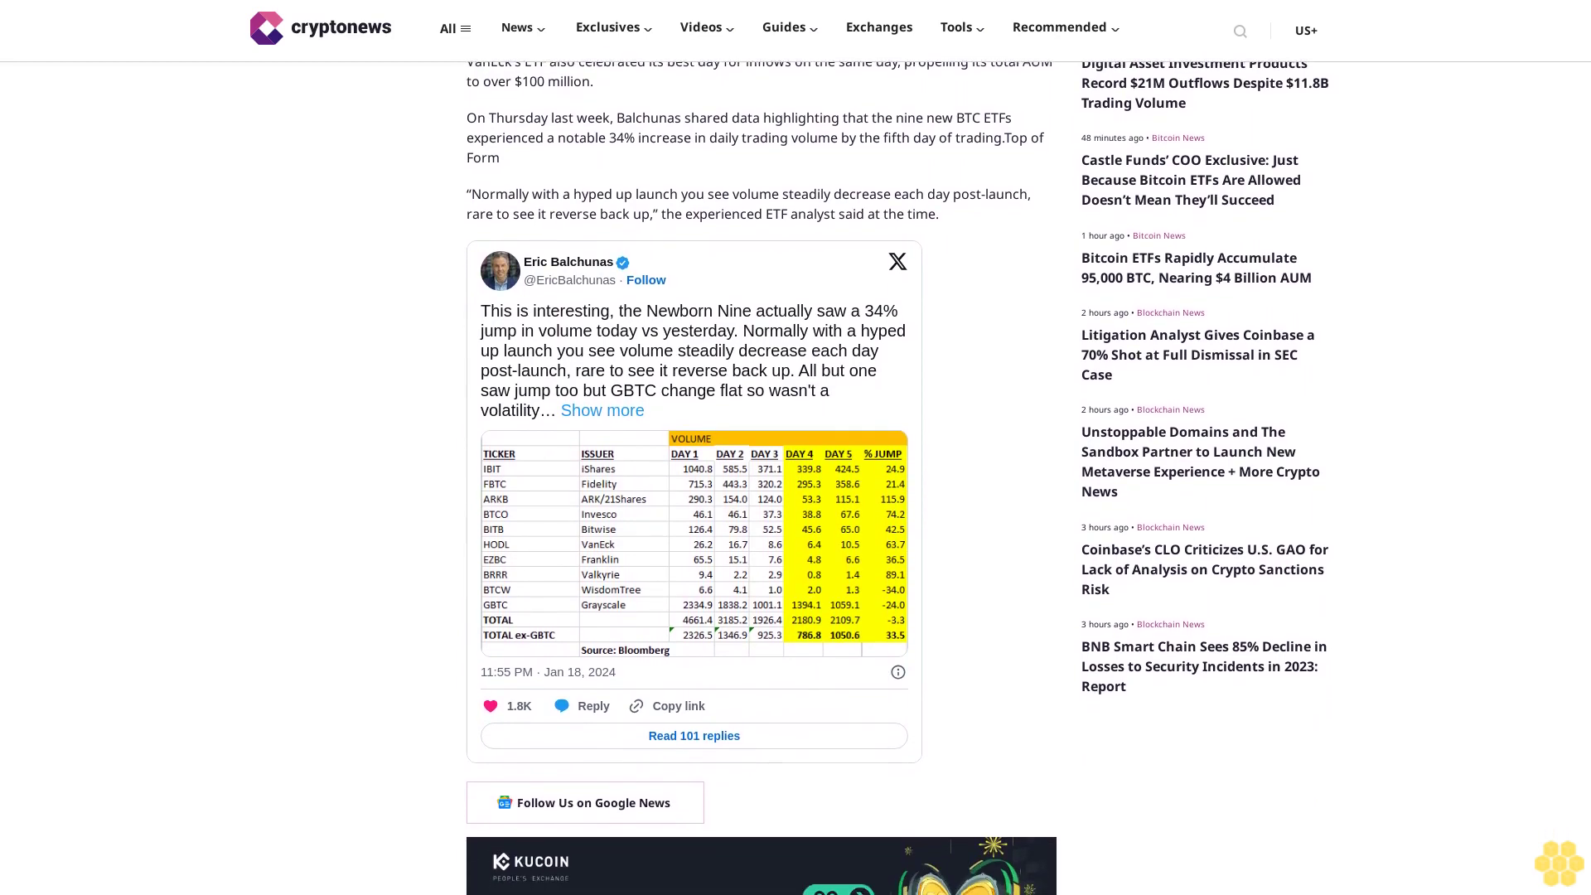
pyautogui.scroll(-1, 758, 497)
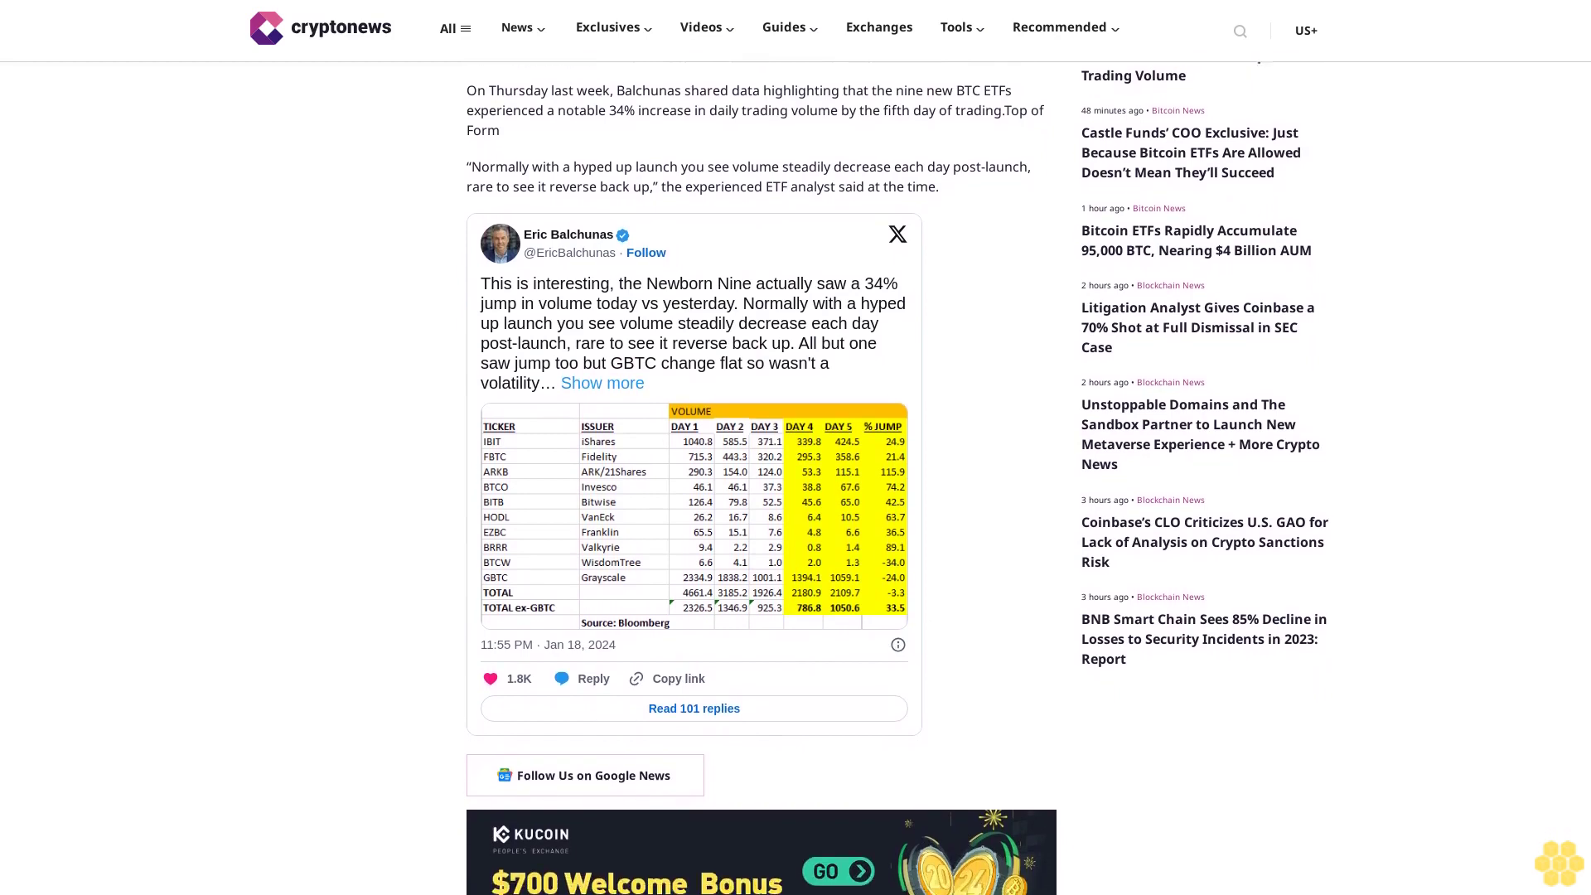